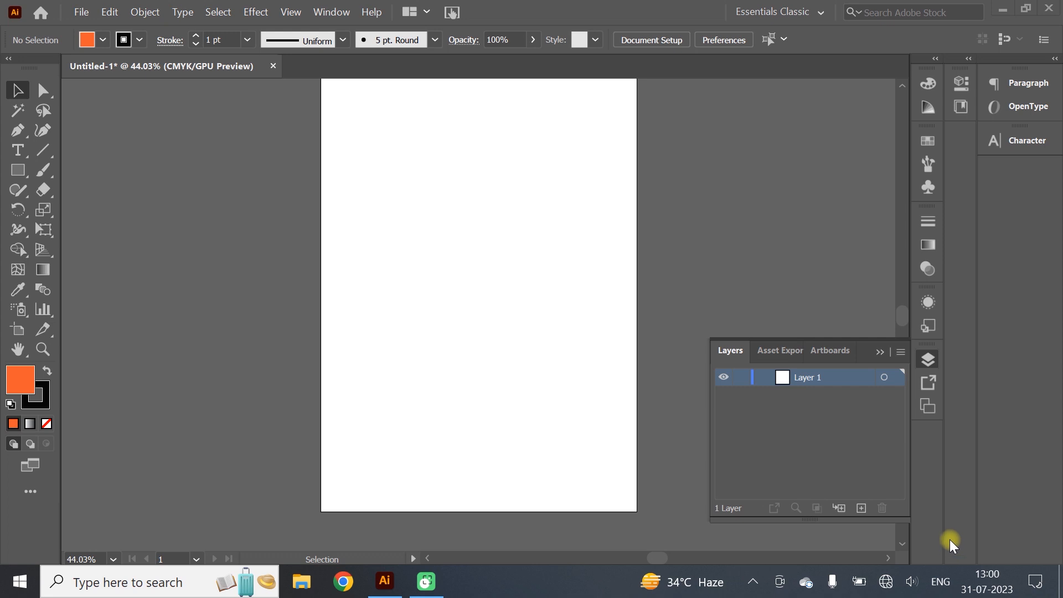
# Look through the toolbox, checking the selection and line tools and the variants grouped under Type, Pen and Rectangle.
pyautogui.click(49, 95)
pyautogui.click(16, 88)
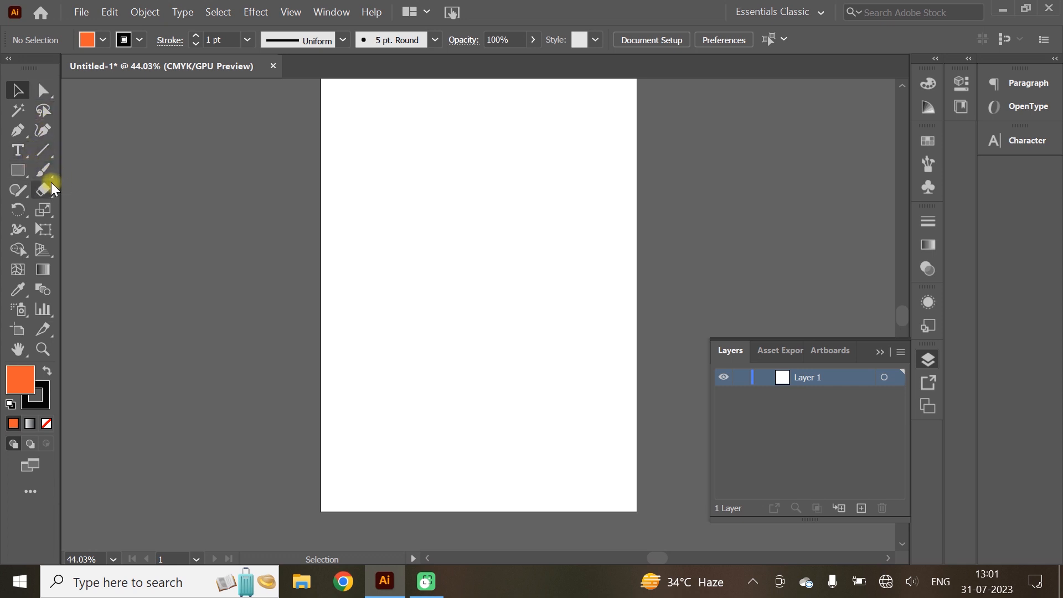
pyautogui.click(54, 155)
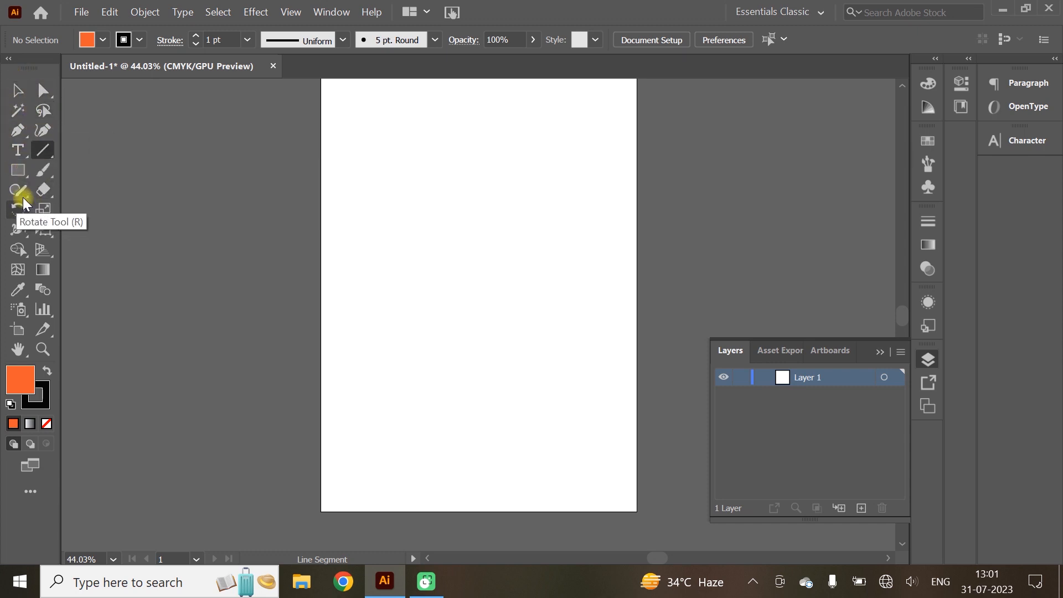
pyautogui.click(19, 149)
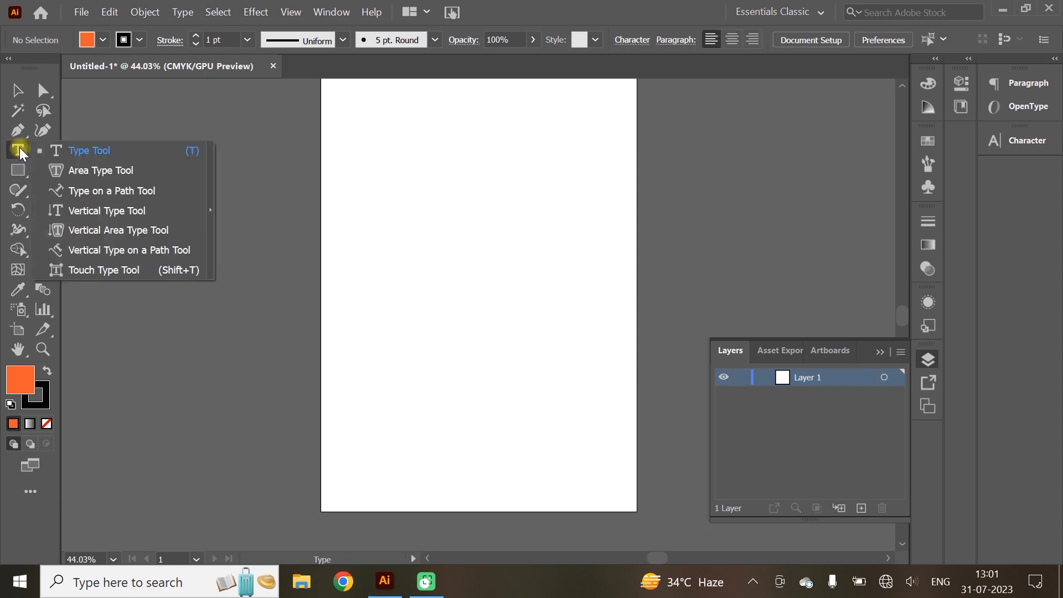
pyautogui.click(19, 150)
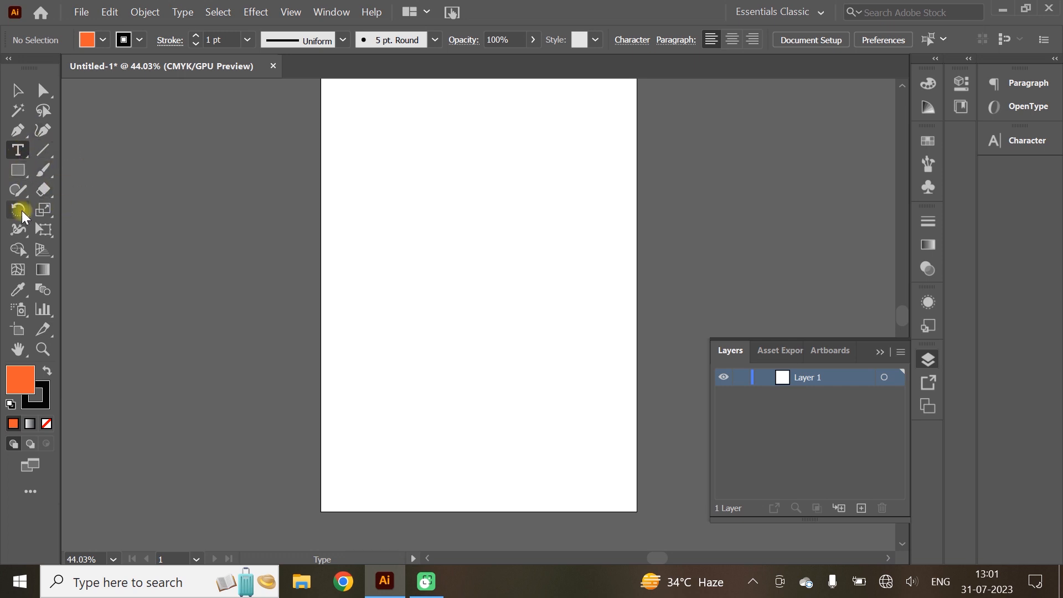
pyautogui.click(18, 133)
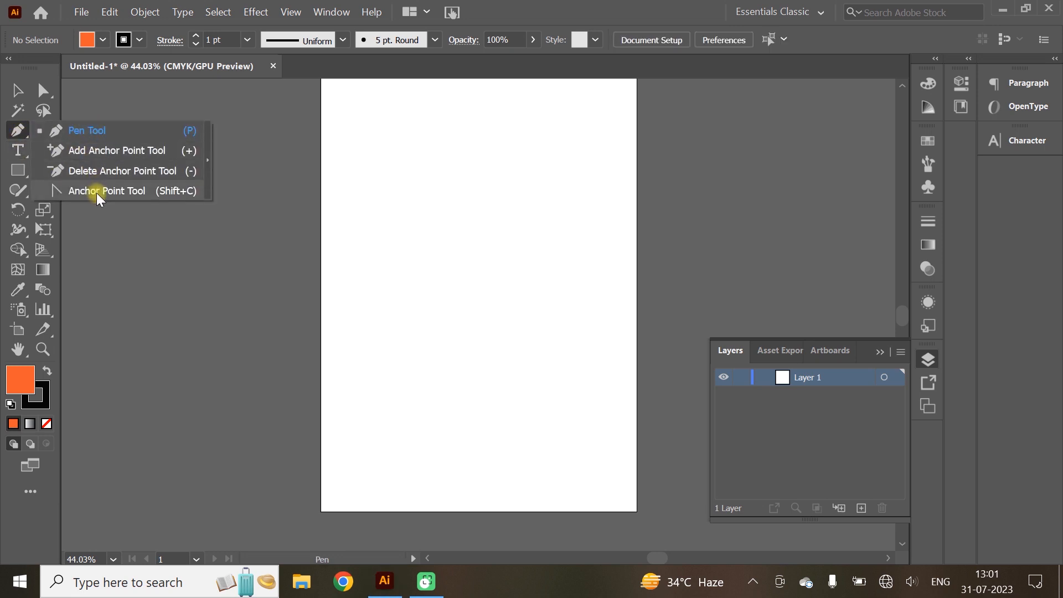
pyautogui.click(16, 173)
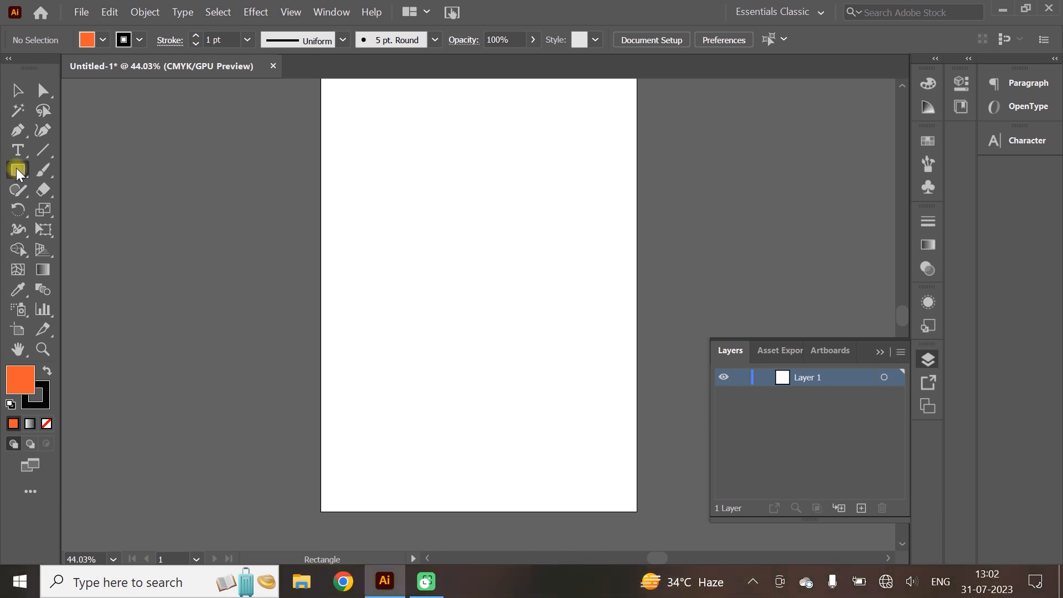
pyautogui.click(19, 174)
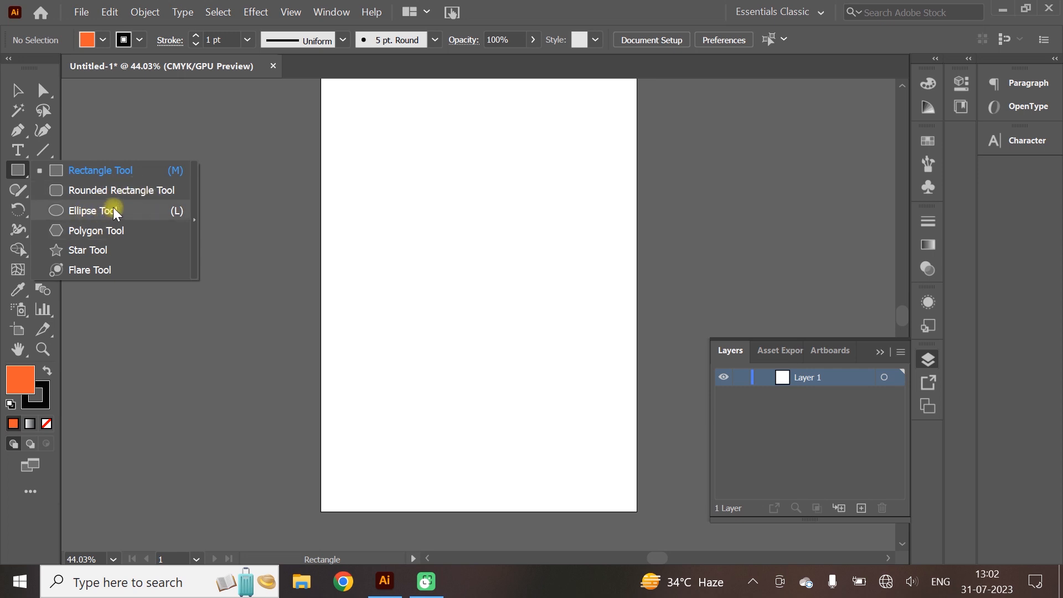
pyautogui.click(21, 170)
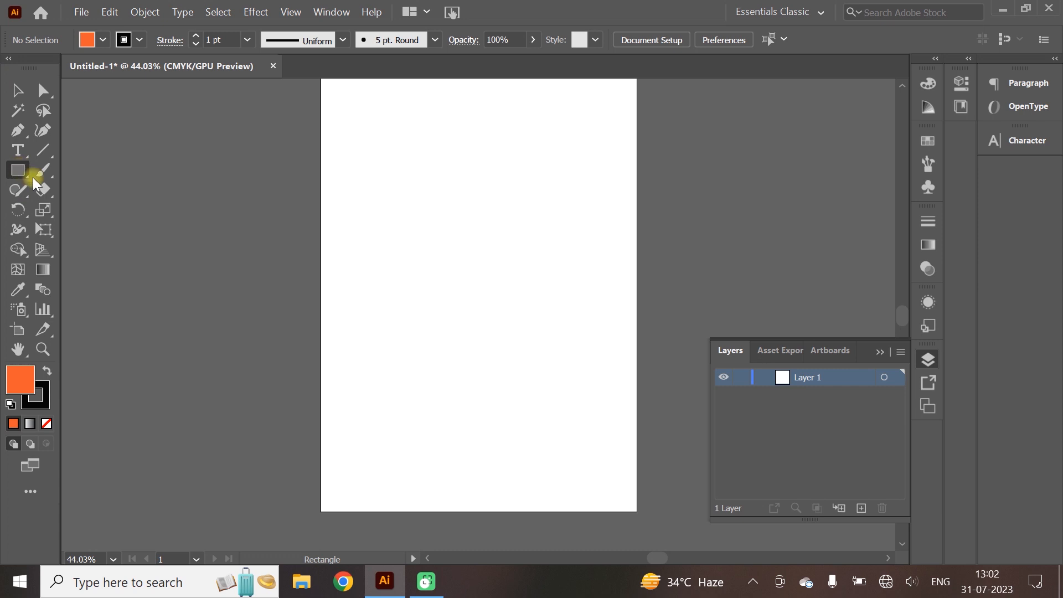
pyautogui.moveTo(344, 170); pyautogui.dragTo(566, 309)
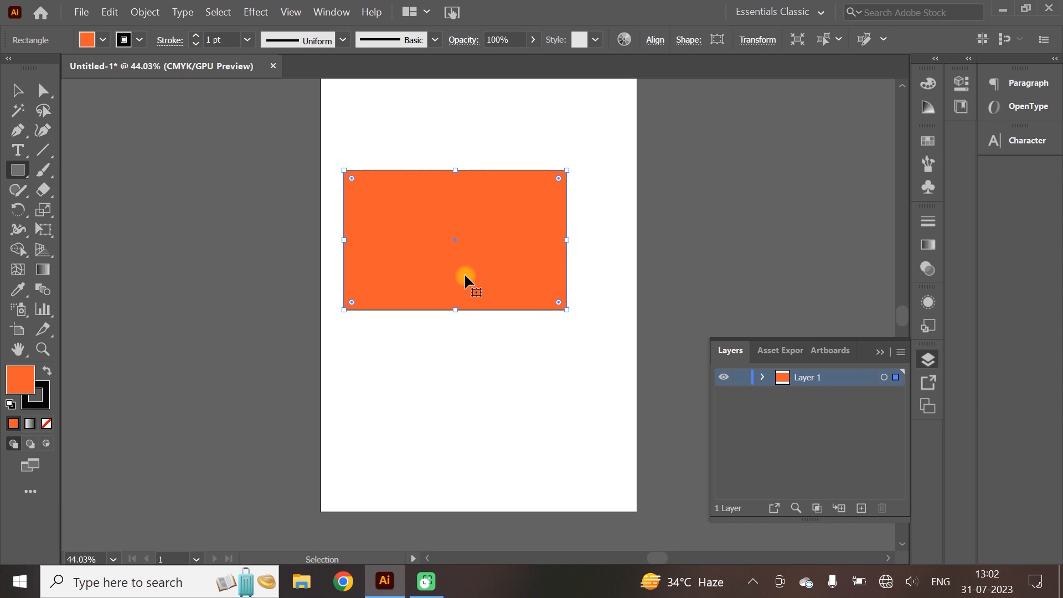
pyautogui.hotkey('ctrl', 'z')
# Draw an orange square in the middle of the page with the Rectangle tool and slightly round its corners.
pyautogui.moveTo(18, 167); pyautogui.dragTo(83, 171)
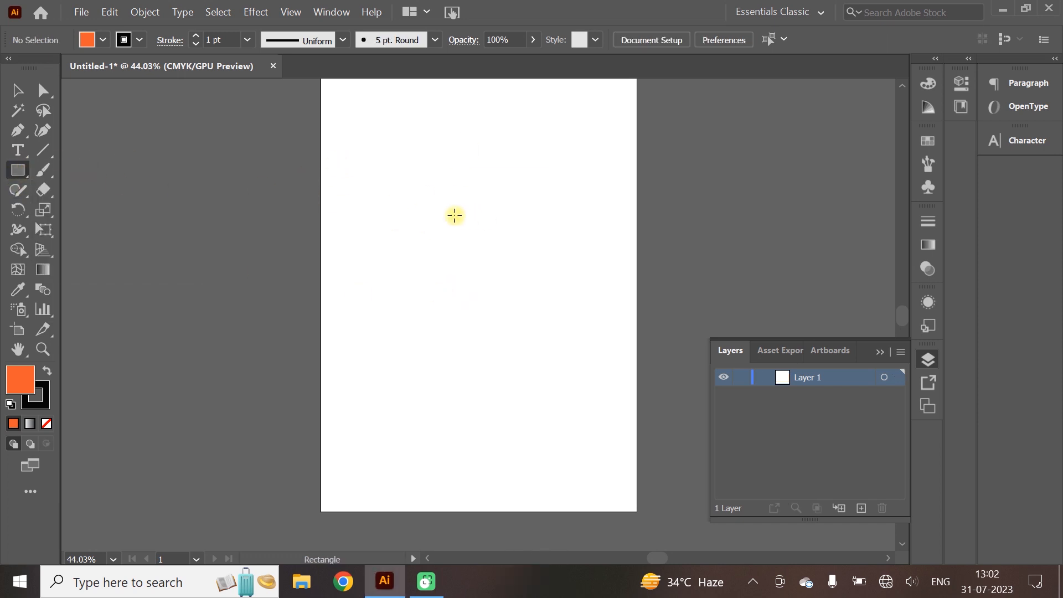
pyautogui.moveTo(370, 172); pyautogui.dragTo(570, 346)
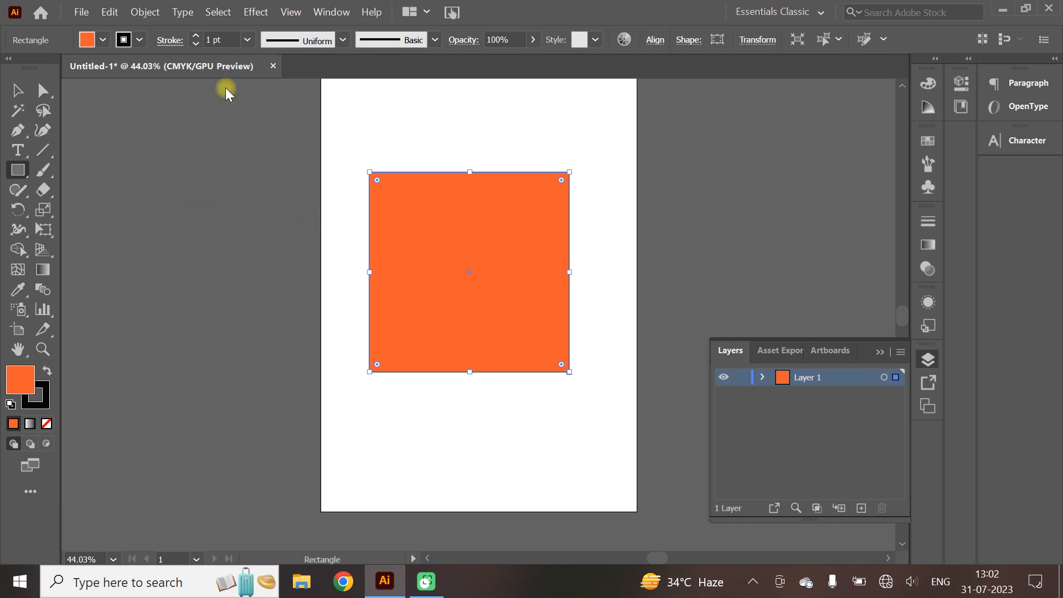
pyautogui.click(18, 110)
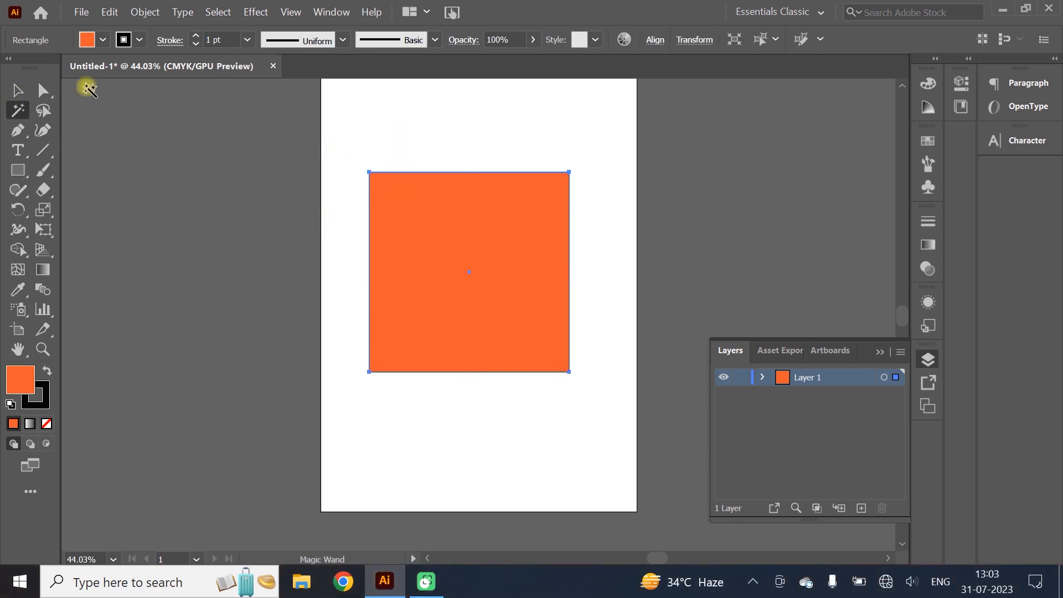
pyautogui.click(17, 90)
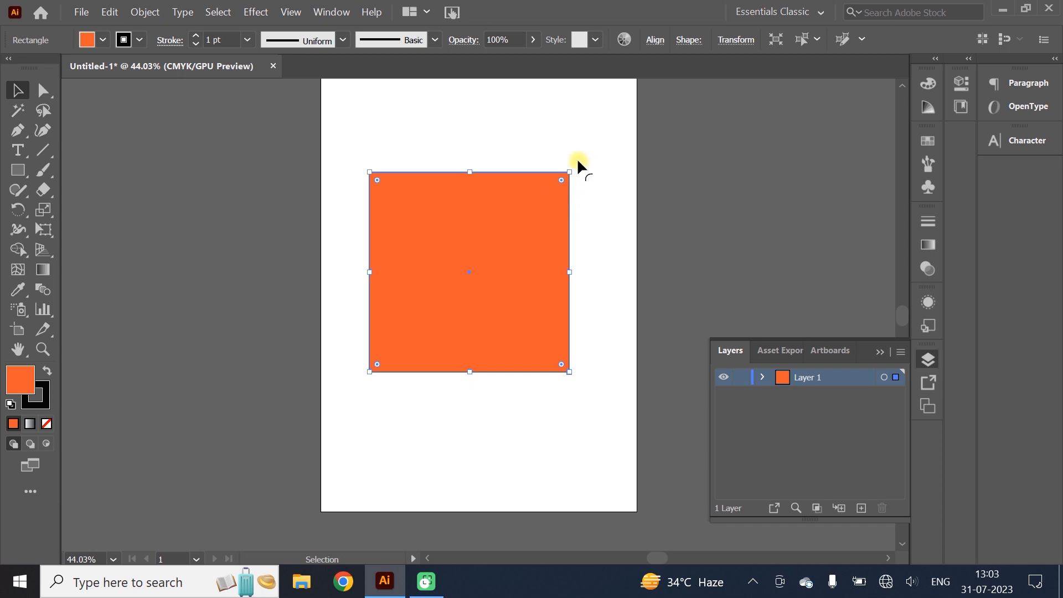
pyautogui.moveTo(563, 188)
pyautogui.mouseDown()
pyautogui.moveTo(505, 240)
pyautogui.moveTo(577, 188)
pyautogui.moveTo(566, 179)
pyautogui.mouseUp()
# Zoom repeatedly in and out on the page to view the square at magnifications between 25% and 66.67%.
pyautogui.scroll(2, 570, 371)
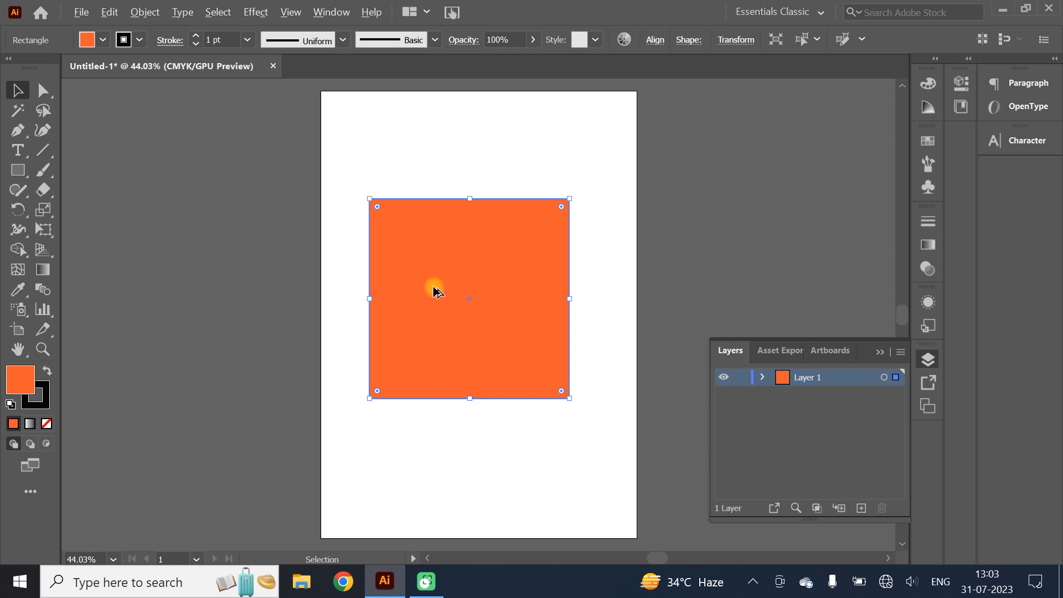
pyautogui.scroll(2, 610, 318)
pyautogui.scroll(-5, 609, 318)
pyautogui.scroll(5, 609, 318)
pyautogui.scroll(-3, 553, 327)
pyautogui.scroll(-2, 461, 314)
pyautogui.scroll(2, 460, 312)
pyautogui.scroll(-2, 460, 312)
pyautogui.scroll(2, 455, 309)
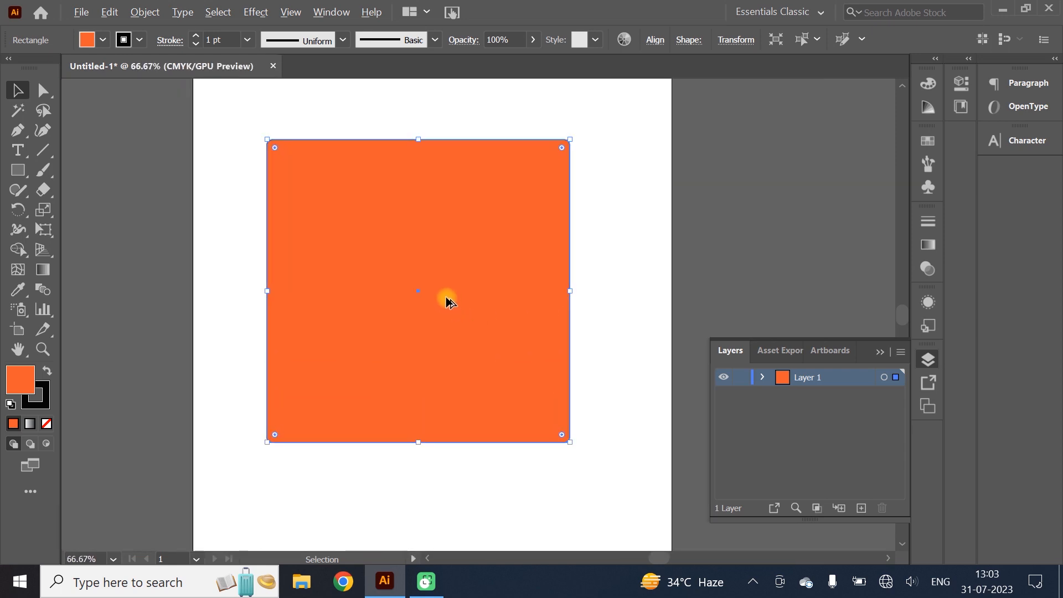
pyautogui.scroll(-2, 453, 307)
pyautogui.press('a')
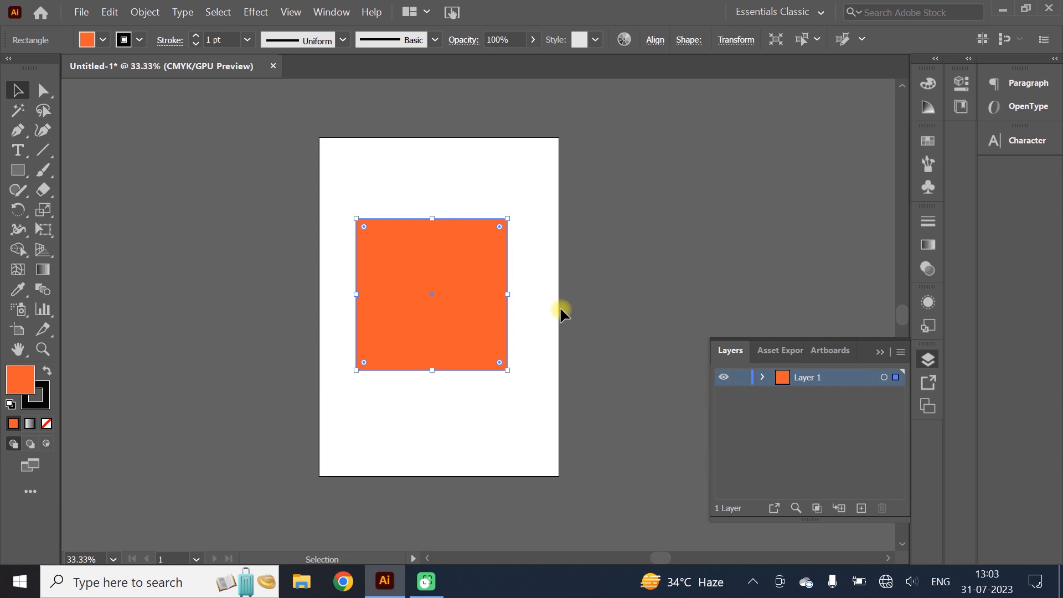
pyautogui.hotkey('ctrl', '+')
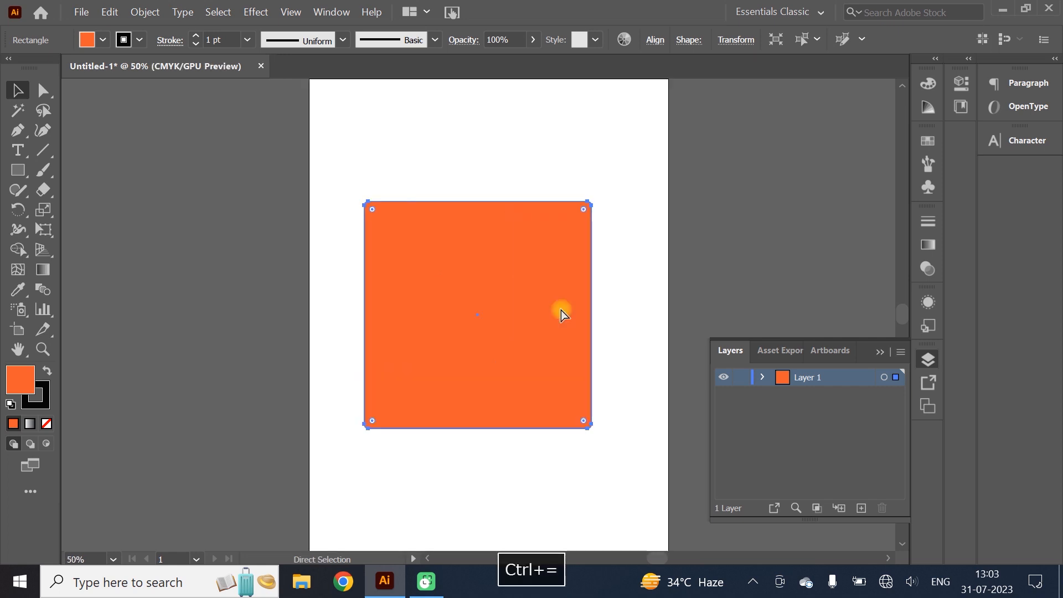
pyautogui.hotkey('ctrl', '-')
pyautogui.press('v')
pyautogui.press('a')
pyautogui.hotkey('ctrl', '-')
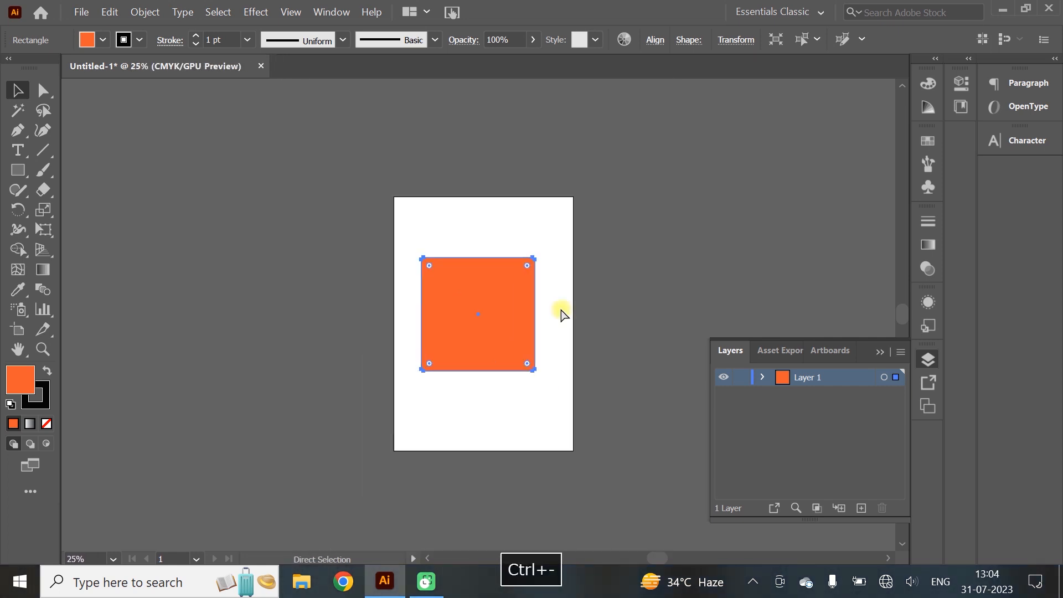
pyautogui.hotkey('ctrl', '=')
pyautogui.hotkey('ctrl', '-')
pyautogui.hotkey('ctrl', '=')
pyautogui.hotkey('ctrl', '-')
pyautogui.hotkey('ctrl', '=')
pyautogui.hotkey('ctrl', '-')
pyautogui.hotkey('ctrl', '=')
pyautogui.hotkey('ctrl', '=')
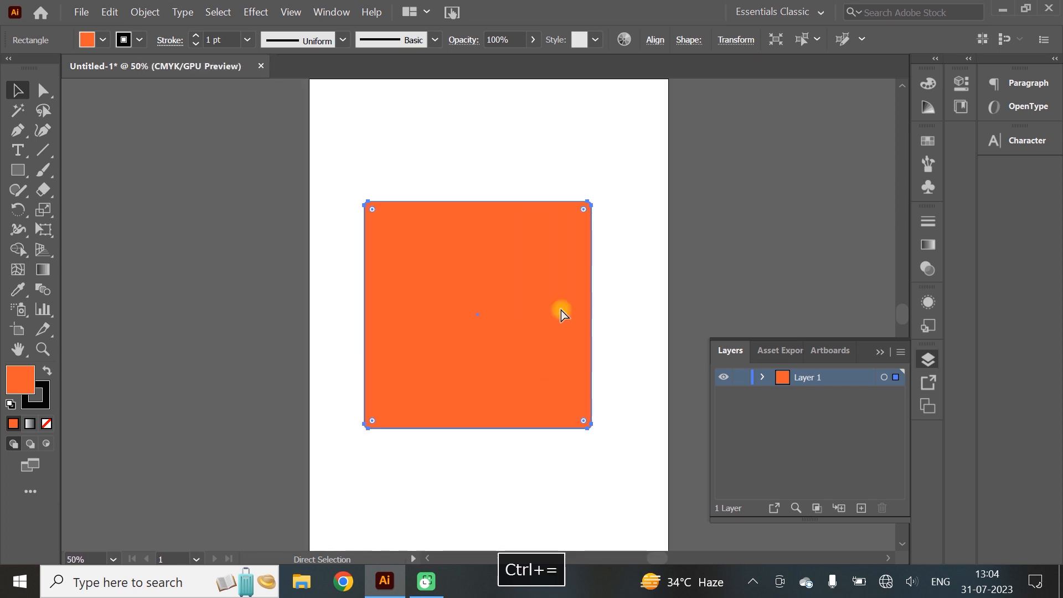
pyautogui.hotkey('ctrl', '-')
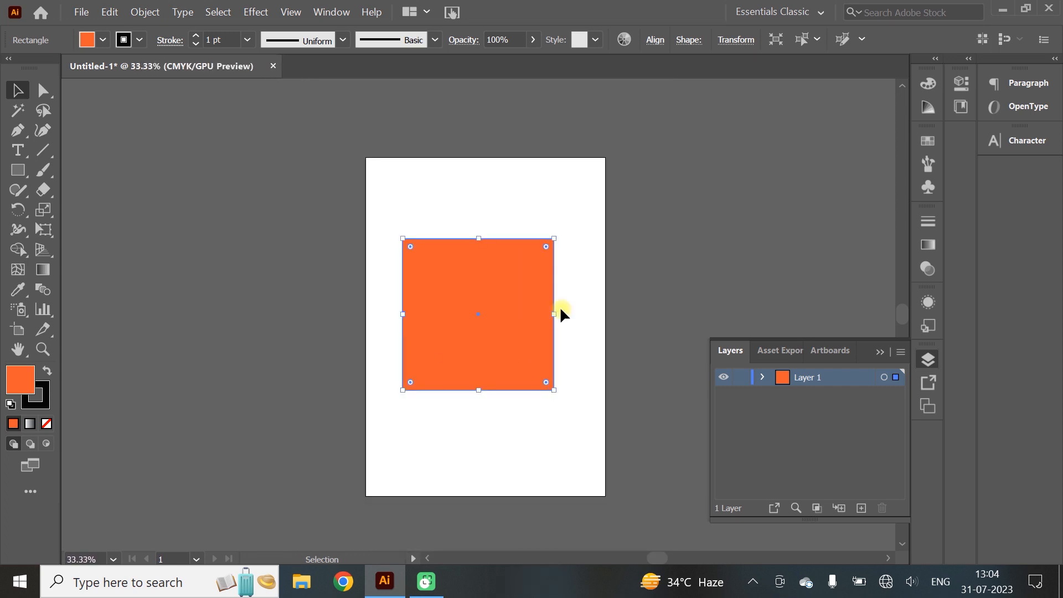
# Magnify the square with the Zoom tool, reduce the view to 25%, and return it to 33.33%.
pyautogui.click(42, 348)
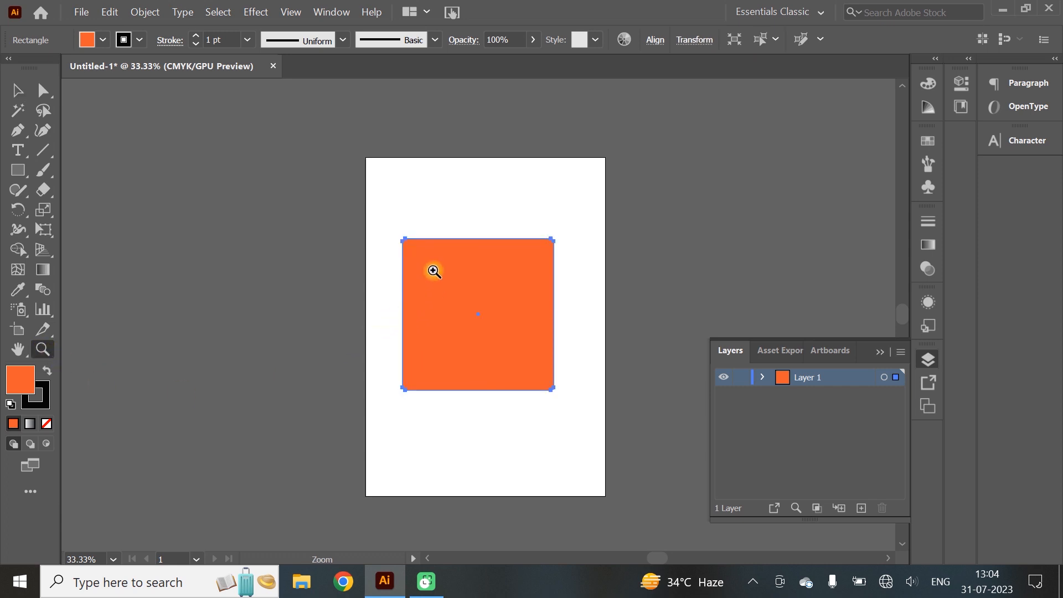
pyautogui.click(436, 283)
pyautogui.click(465, 299)
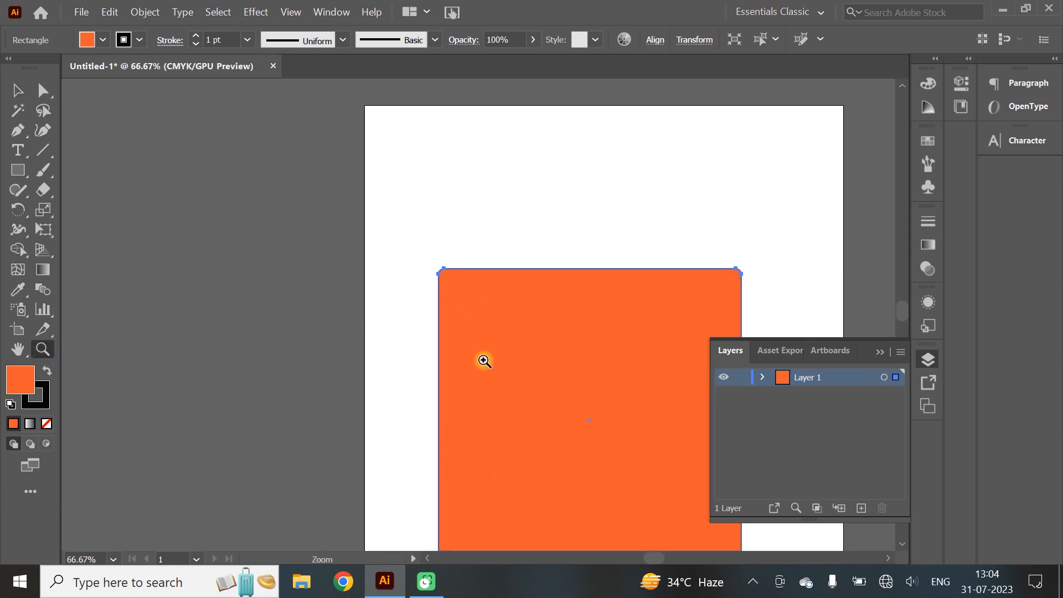
pyautogui.scroll(-2, 493, 358)
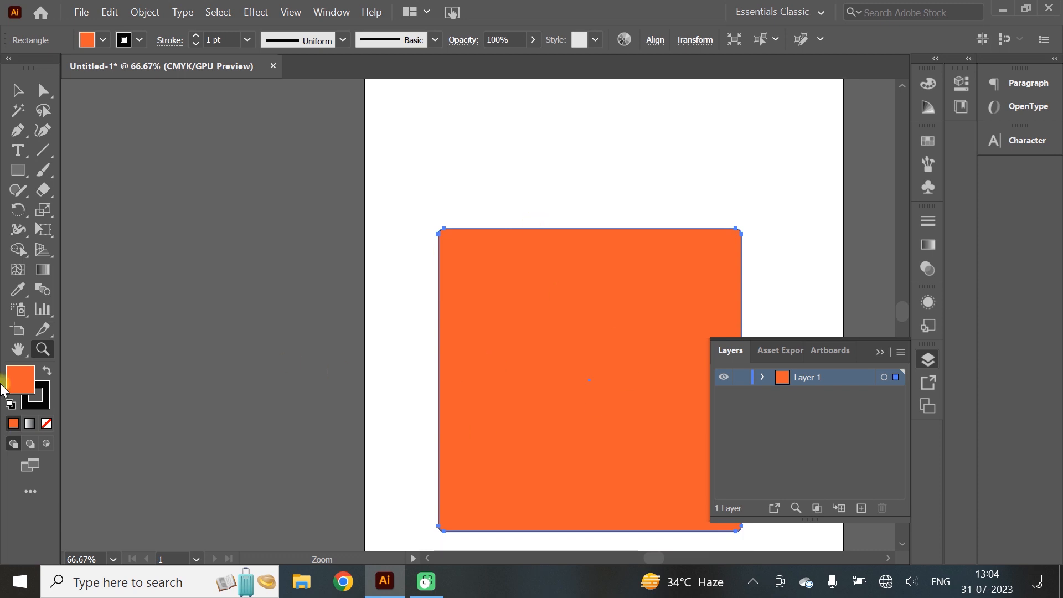
pyautogui.keyDown('alt'); pyautogui.click(483, 257); pyautogui.keyUp('alt')
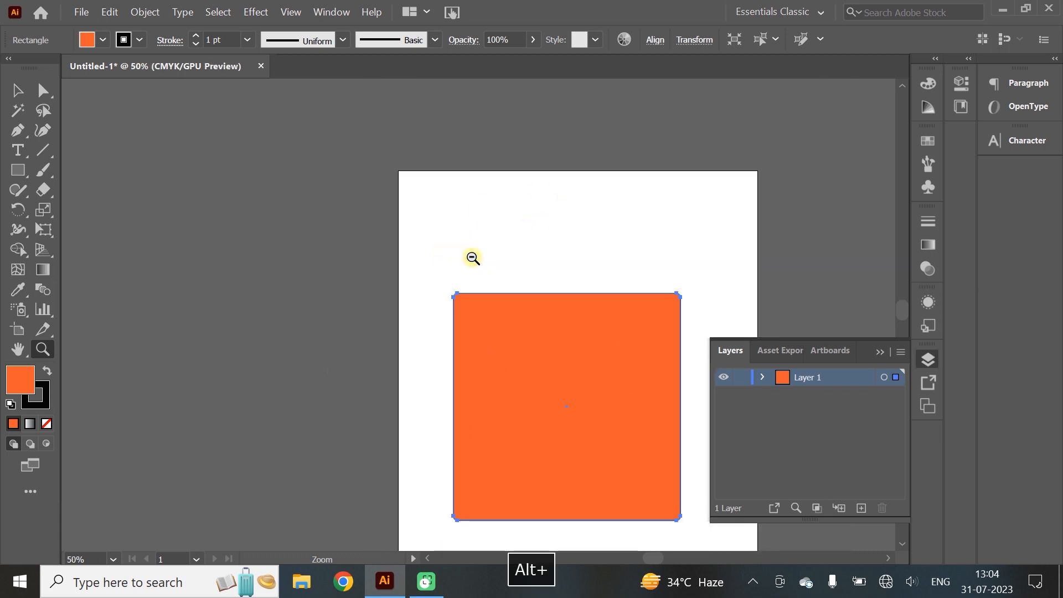
pyautogui.keyDown('alt'); pyautogui.click(511, 314); pyautogui.keyUp('alt')
pyautogui.scroll(-3, 517, 339)
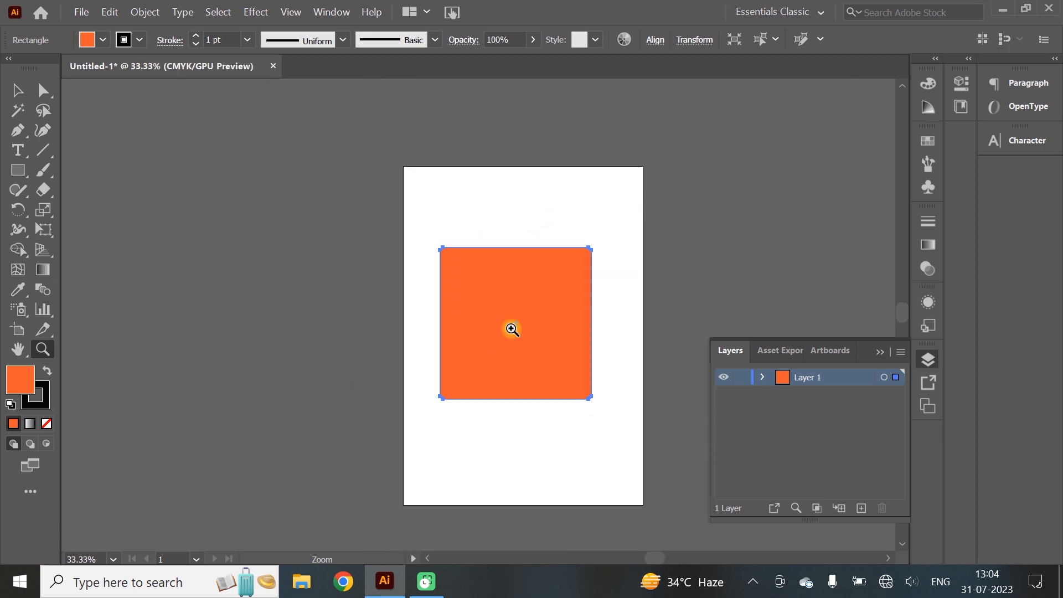
pyautogui.keyDown('alt'); pyautogui.click(501, 276); pyautogui.keyUp('alt')
pyautogui.keyDown('alt'); pyautogui.click(472, 303); pyautogui.keyUp('alt')
pyautogui.click(478, 316)
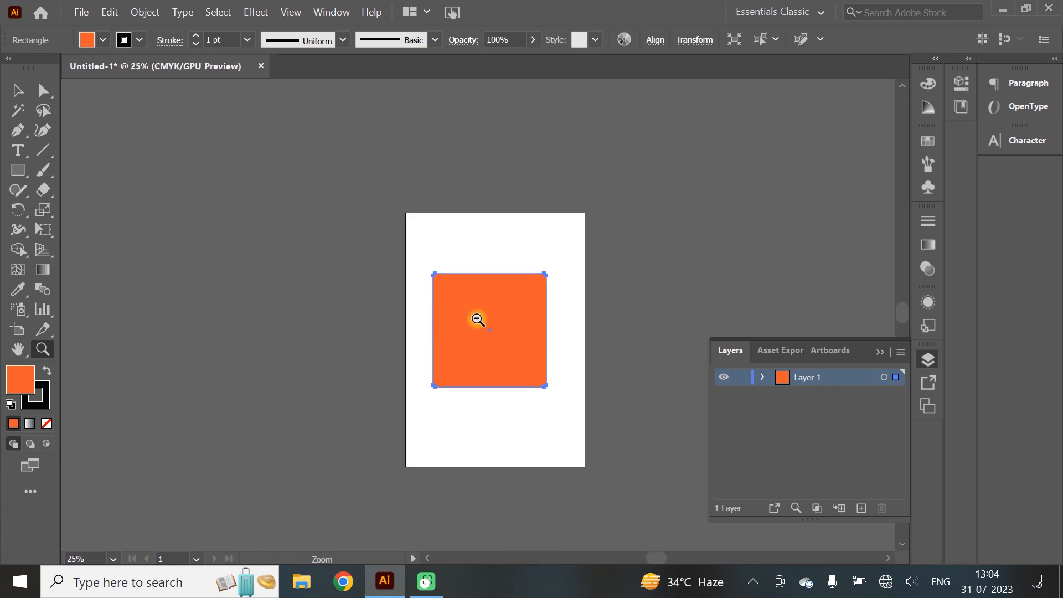
pyautogui.click(477, 320)
pyautogui.scroll(1, 485, 321)
pyautogui.scroll(-2, 443, 293)
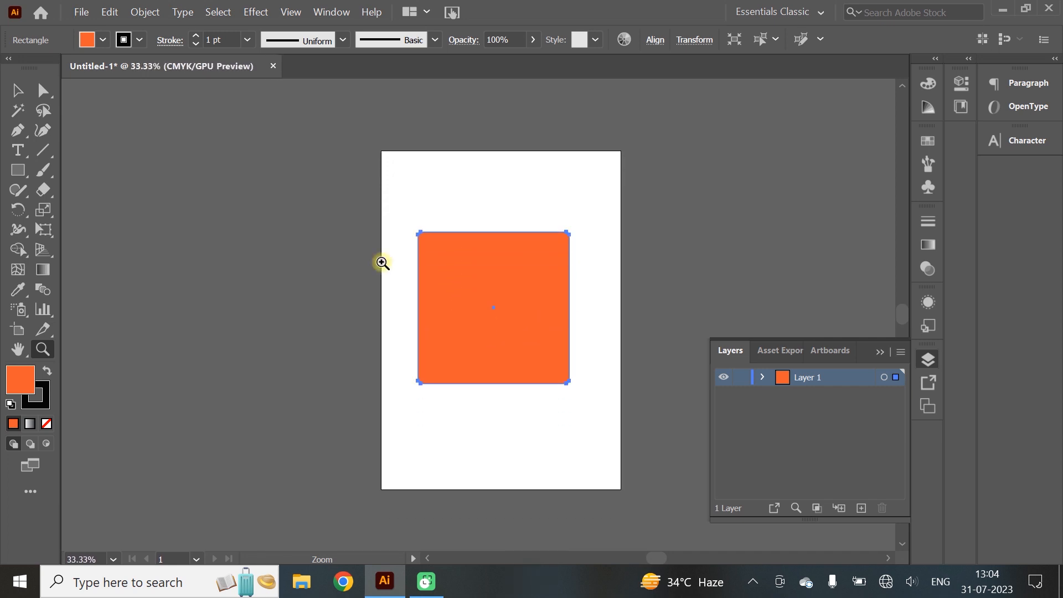
# Draw four more orange rectangles of different sizes around the square, two off the page and two overlapping its edges.
pyautogui.click(16, 90)
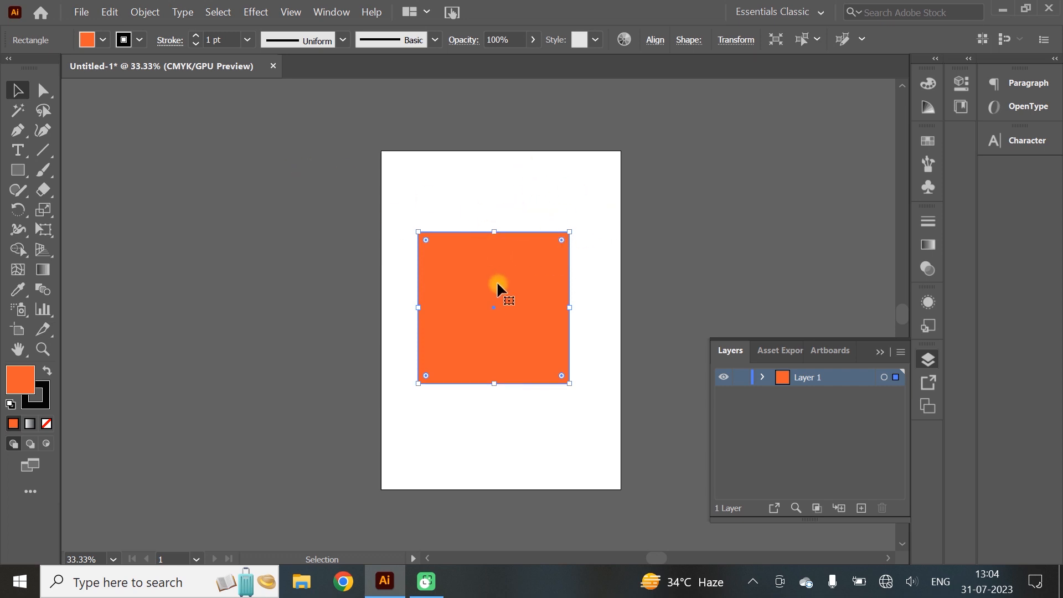
pyautogui.click(18, 170)
pyautogui.moveTo(370, 157); pyautogui.dragTo(449, 200)
pyautogui.moveTo(196, 191); pyautogui.dragTo(308, 302)
pyautogui.moveTo(192, 378); pyautogui.dragTo(359, 478)
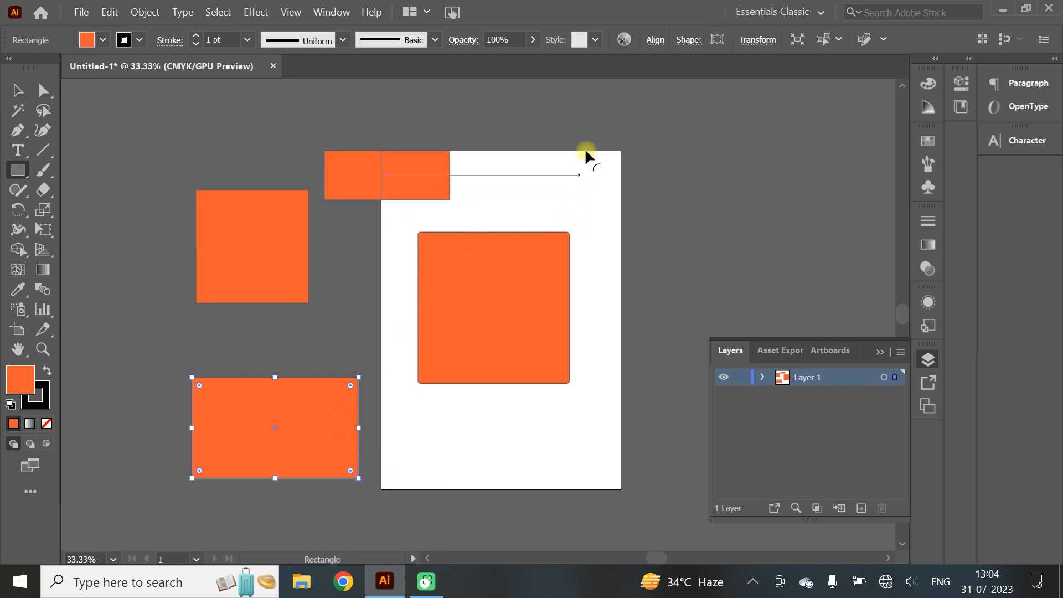
pyautogui.moveTo(586, 150); pyautogui.dragTo(742, 257)
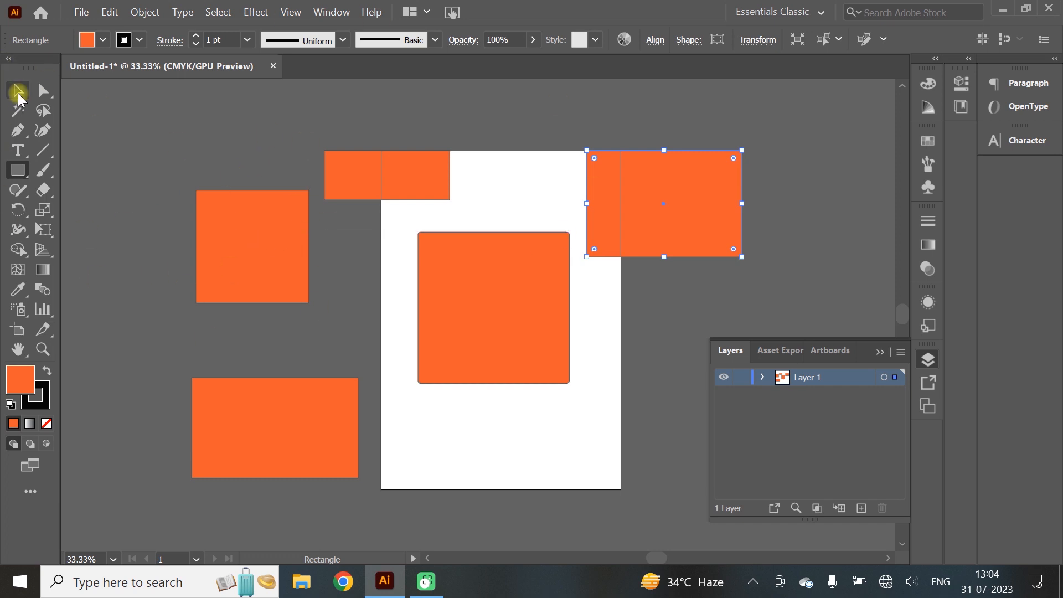
# Select each of the five orange shapes in turn with the Selection tool.
pyautogui.click(18, 98)
pyautogui.click(229, 237)
pyautogui.click(384, 164)
pyautogui.click(502, 295)
pyautogui.click(675, 221)
pyautogui.click(277, 417)
pyautogui.click(254, 201)
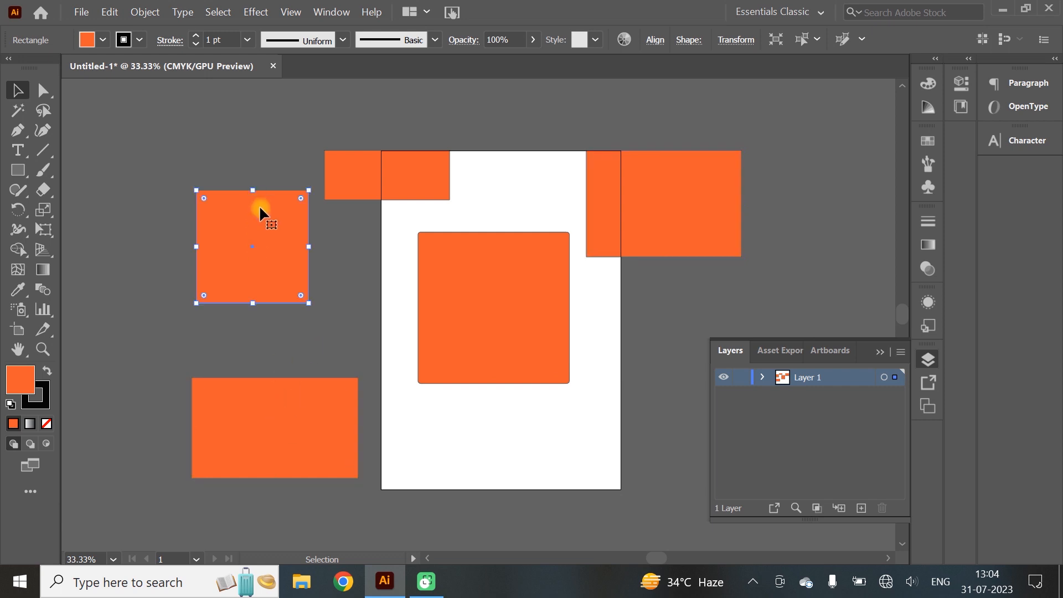
pyautogui.click(434, 307)
pyautogui.click(387, 172)
pyautogui.click(640, 226)
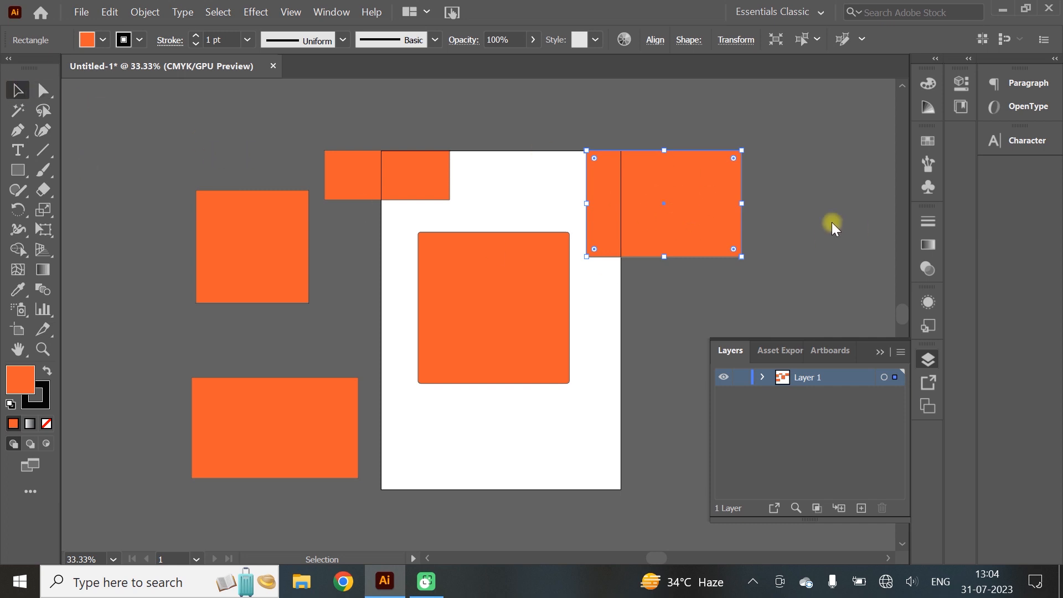
# Rearrange the five shapes: large square on the upper page, two rectangles across its left edge, and two shapes off the page.
pyautogui.moveTo(696, 194); pyautogui.dragTo(782, 184)
pyautogui.moveTo(438, 308); pyautogui.dragTo(541, 208)
pyautogui.moveTo(360, 174); pyautogui.dragTo(422, 364)
pyautogui.moveTo(283, 275); pyautogui.dragTo(324, 206)
pyautogui.moveTo(247, 427); pyautogui.dragTo(214, 333)
pyautogui.moveTo(299, 220); pyautogui.dragTo(213, 215)
pyautogui.moveTo(447, 361); pyautogui.dragTo(423, 231)
pyautogui.moveTo(248, 321); pyautogui.dragTo(304, 371)
pyautogui.moveTo(209, 190); pyautogui.dragTo(159, 308)
pyautogui.moveTo(309, 401); pyautogui.dragTo(335, 370)
pyautogui.moveTo(409, 255); pyautogui.dragTo(329, 223)
pyautogui.moveTo(593, 210); pyautogui.dragTo(523, 251)
pyautogui.moveTo(772, 195); pyautogui.dragTo(760, 219)
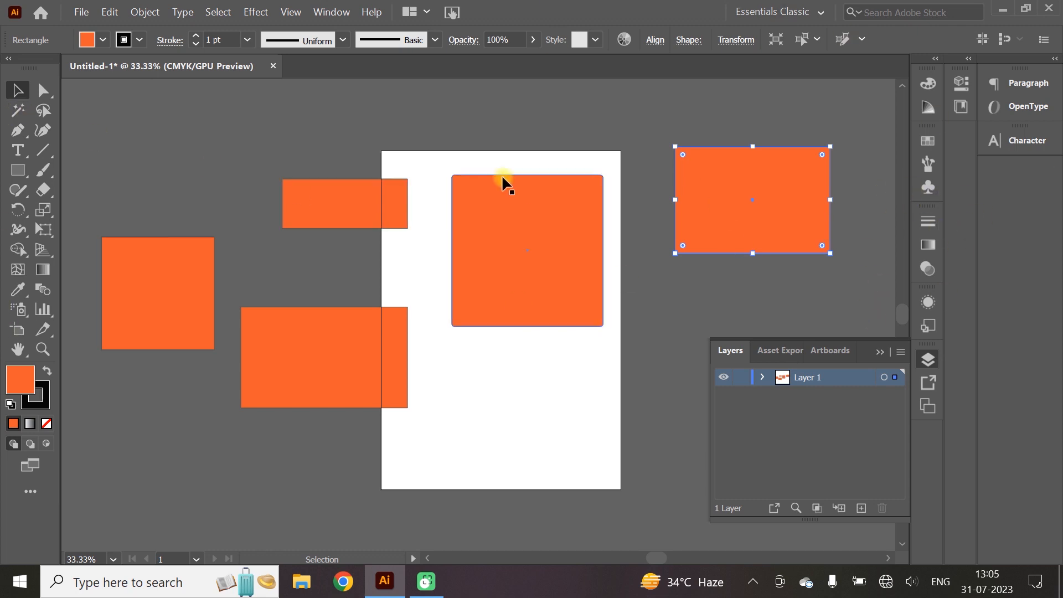
# Scale down the rectangle off the page's right side about its centre, and tilt the large square on the page slightly counterclockwise.
pyautogui.moveTo(834, 144); pyautogui.dragTo(804, 161)
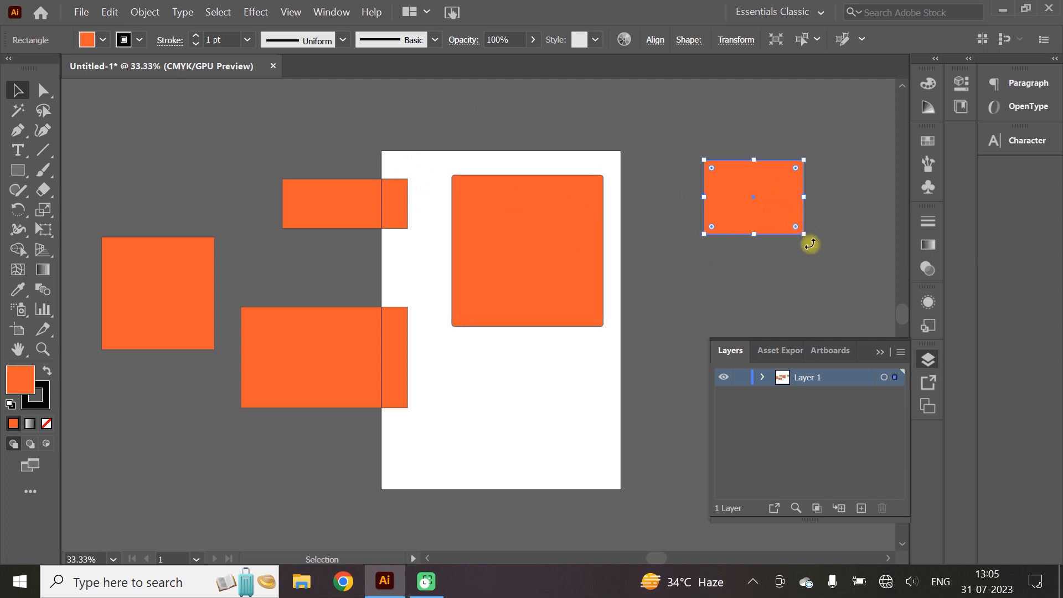
pyautogui.moveTo(811, 239); pyautogui.dragTo(654, 259)
pyautogui.click(576, 247)
pyautogui.moveTo(609, 334); pyautogui.dragTo(583, 280)
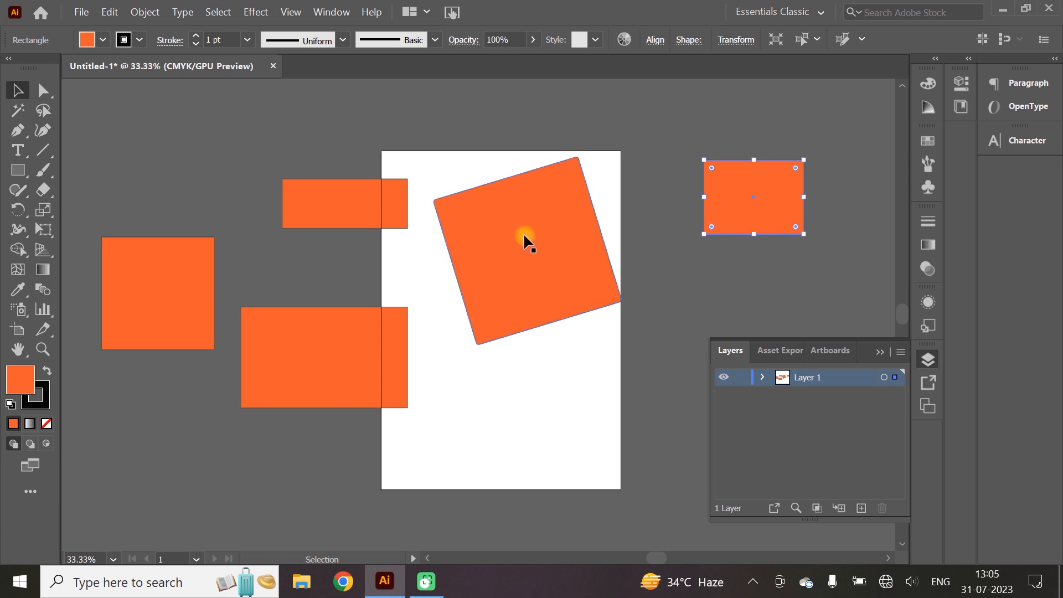
# Add the remaining orange shapes on and around the page to the selection and delete all five.
pyautogui.keyDown('shift'); pyautogui.click(489, 227); pyautogui.keyUp('shift')
pyautogui.keyDown('shift'); pyautogui.click(367, 207); pyautogui.keyUp('shift')
pyautogui.keyDown('shift'); pyautogui.click(194, 315); pyautogui.keyUp('shift')
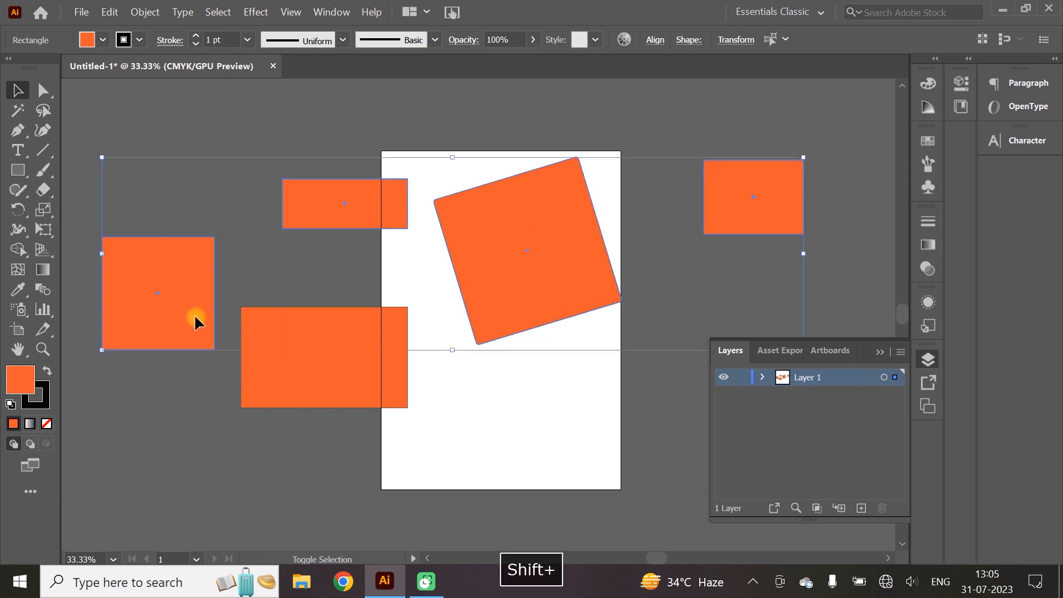
pyautogui.keyDown('shift'); pyautogui.click(275, 362); pyautogui.keyUp('shift')
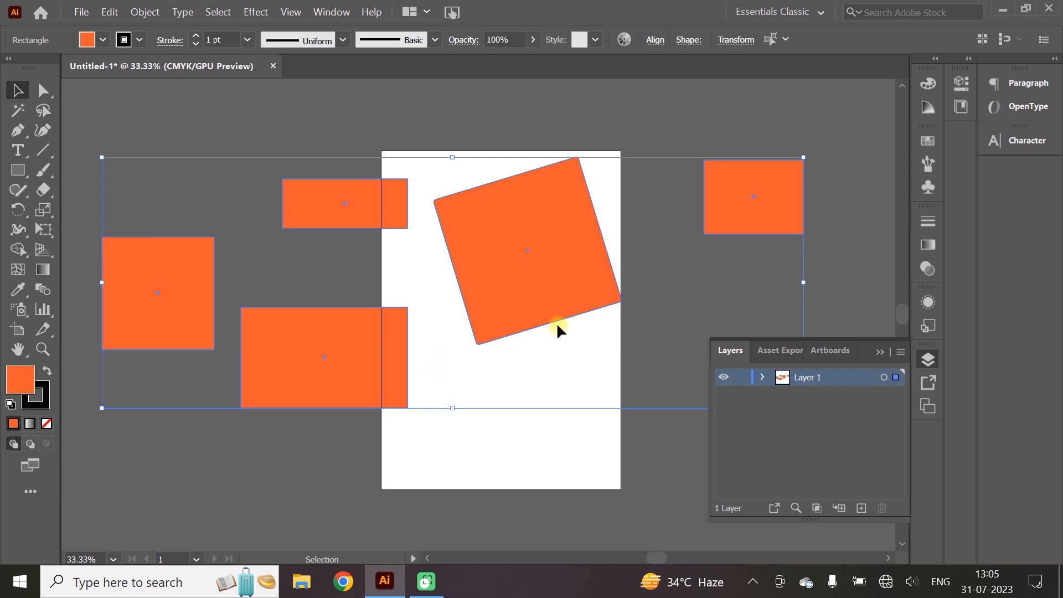
pyautogui.press('Delete')
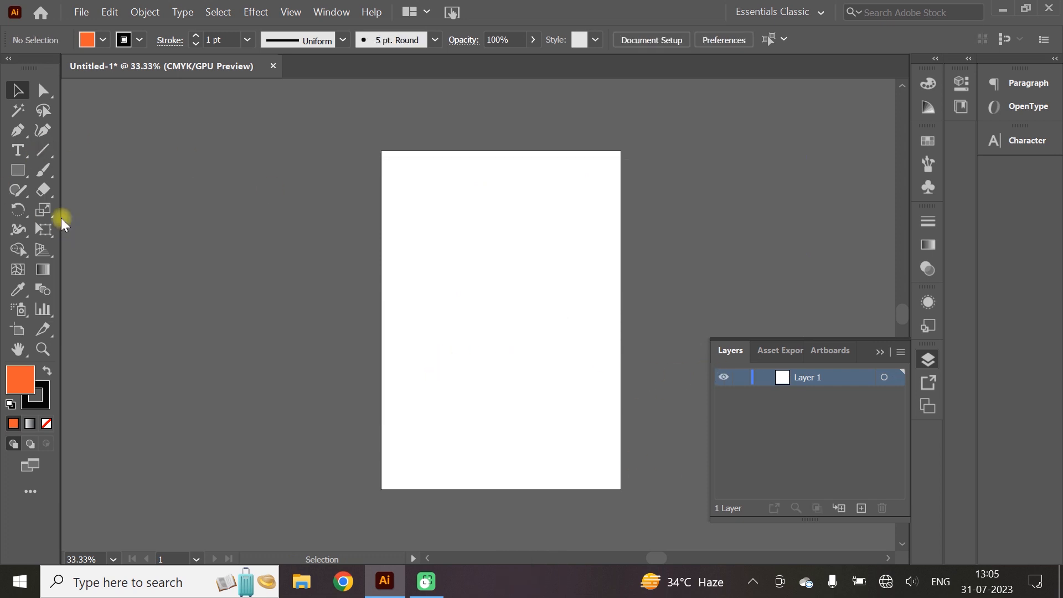
# Draw an orange rectangle on the upper half of the page and rotate it about 60 degrees clockwise.
pyautogui.click(18, 170)
pyautogui.moveTo(424, 215); pyautogui.dragTo(535, 295)
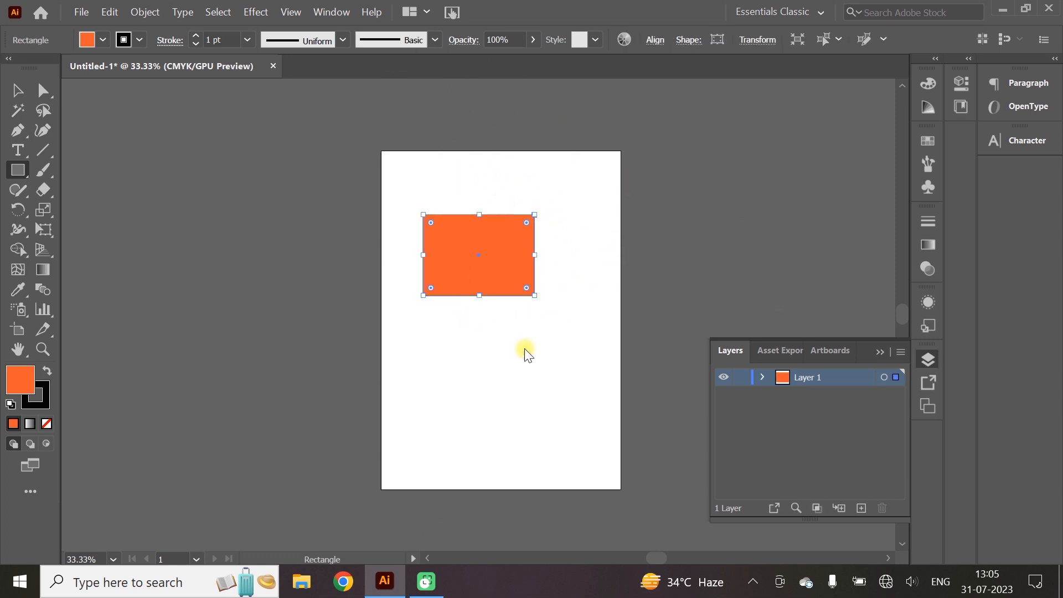
pyautogui.click(18, 90)
pyautogui.moveTo(542, 213); pyautogui.dragTo(545, 291)
pyautogui.click(571, 253)
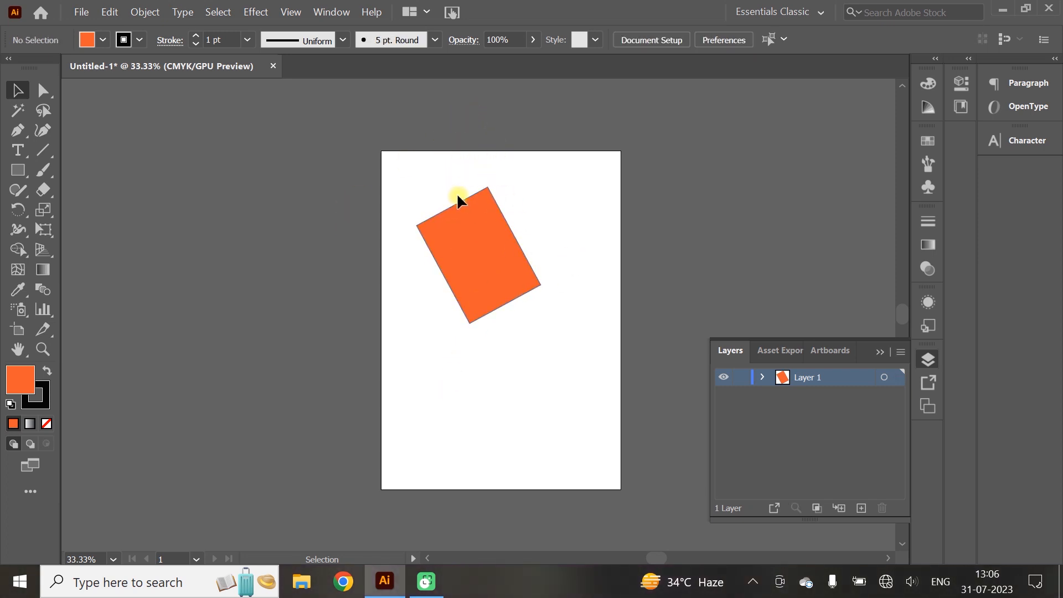
# Delete the tilted rectangle and draw a larger rectangle near the middle of the page's right side.
pyautogui.click(465, 248)
pyautogui.press('Delete')
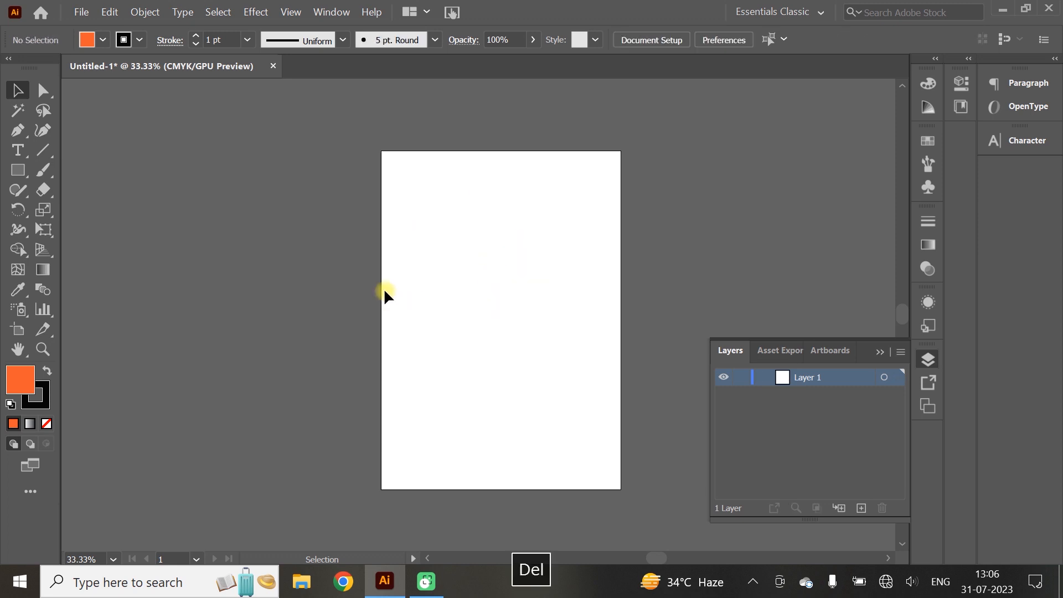
pyautogui.click(22, 176)
pyautogui.moveTo(464, 243); pyautogui.dragTo(605, 364)
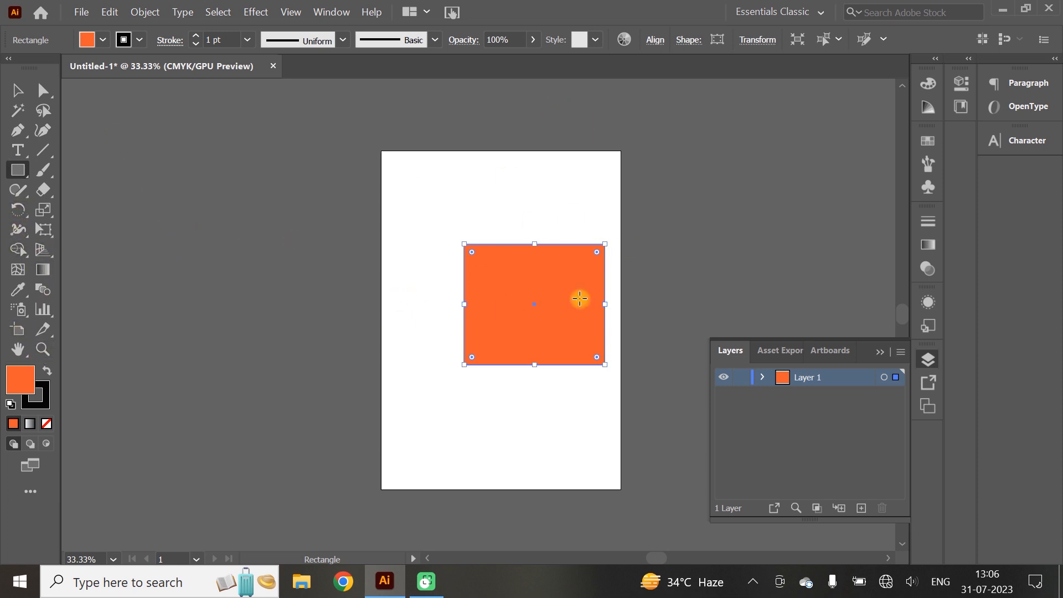
# Rotate the rectangle 45 degrees clockwise and move it slightly up and left, fully onto the page.
pyautogui.click(17, 91)
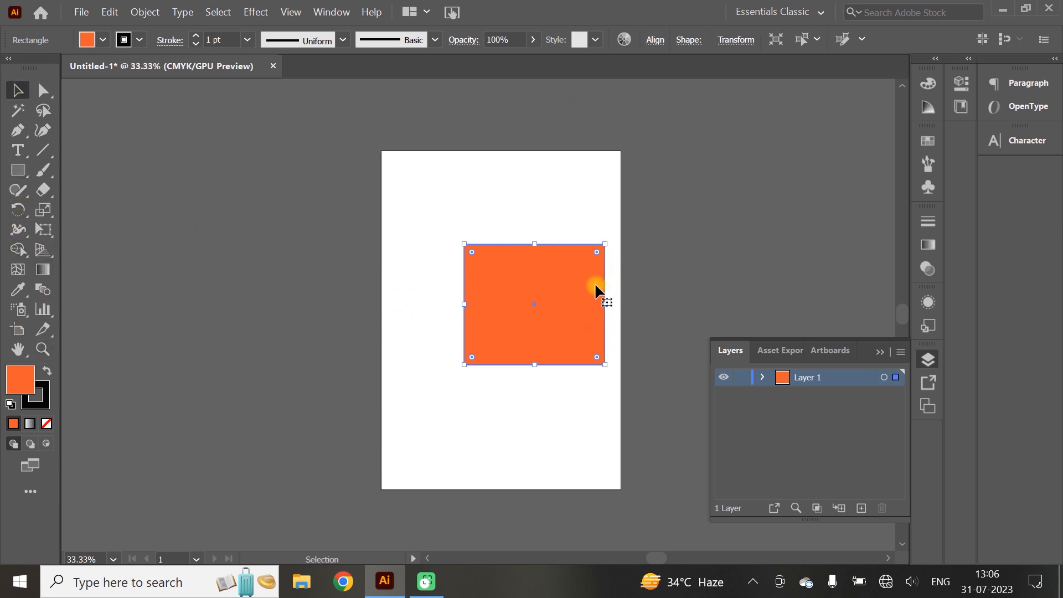
pyautogui.moveTo(613, 235); pyautogui.dragTo(622, 287)
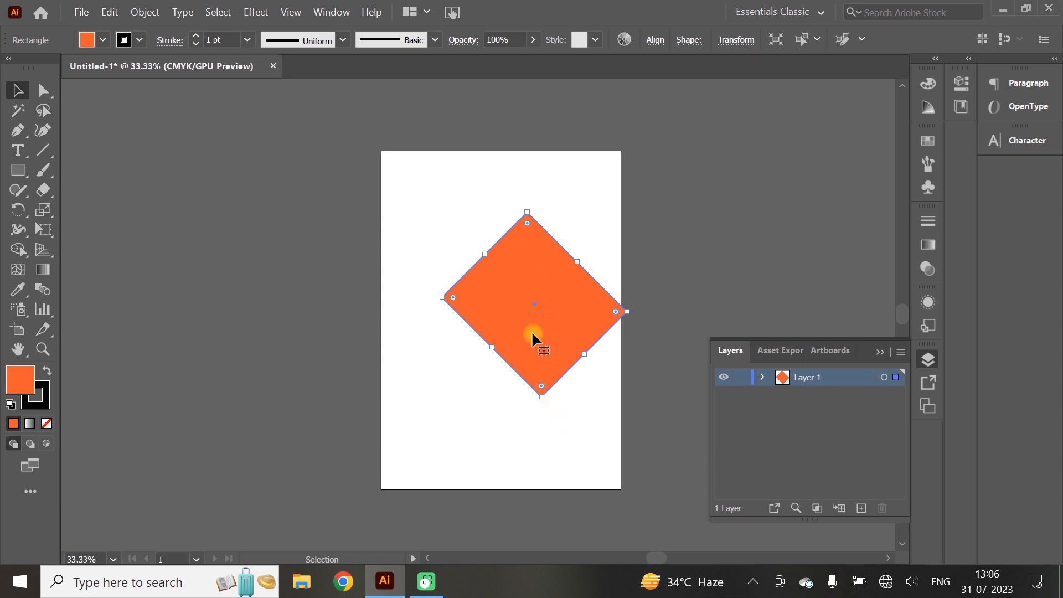
pyautogui.moveTo(556, 306); pyautogui.dragTo(528, 286)
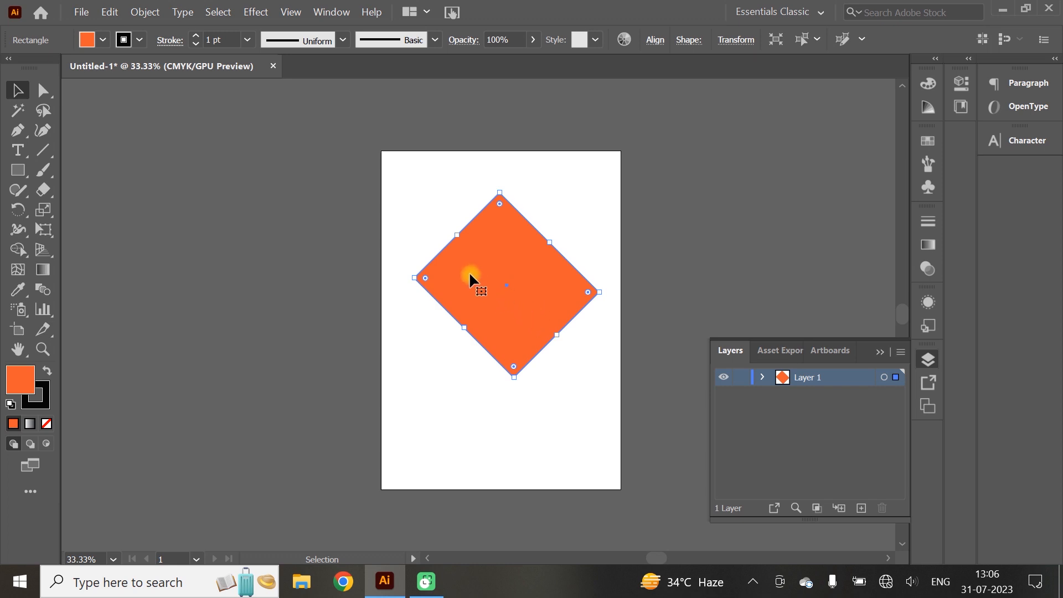
# Delete the rotated rectangle and draw a square centred in the upper half of the page.
pyautogui.press('Delete')
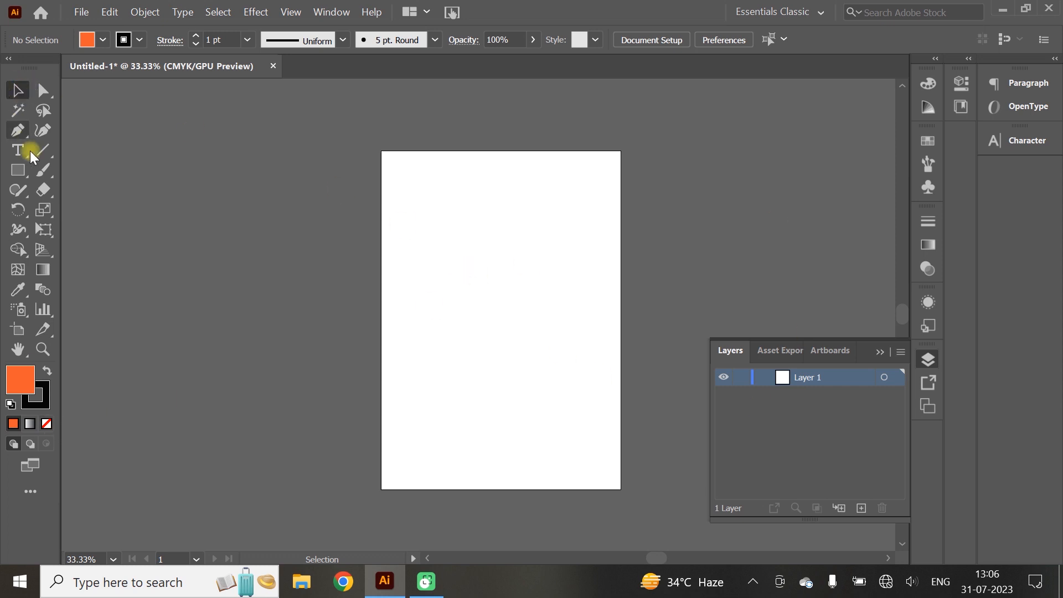
pyautogui.click(17, 170)
pyautogui.moveTo(432, 184); pyautogui.dragTo(552, 305)
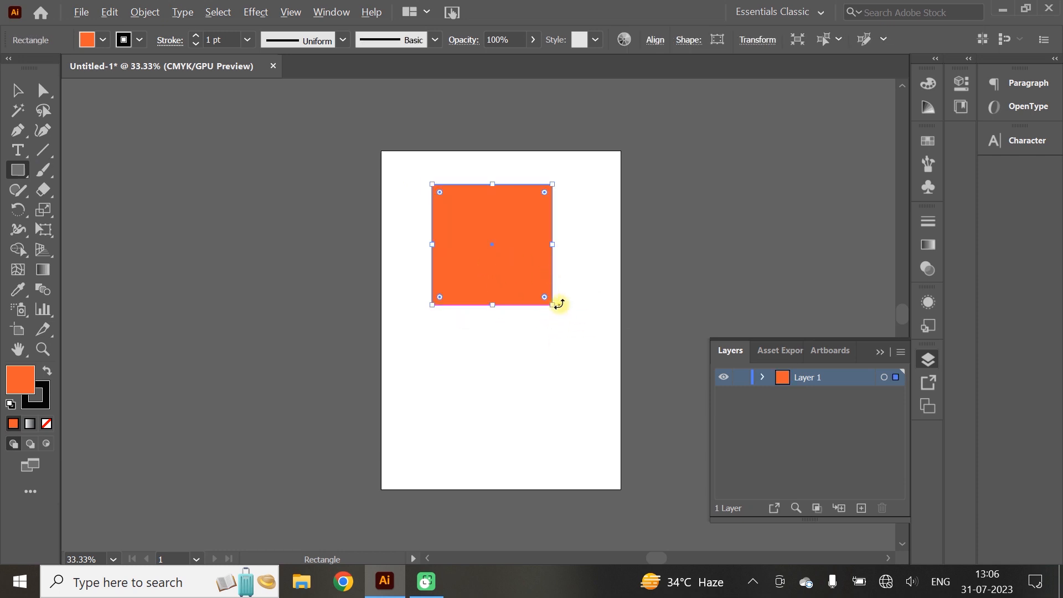
# Resize the square by its corner: enlarge it past the page edges, shrink it about its centre, and stretch it beyond the page's right edge.
pyautogui.moveTo(551, 305); pyautogui.dragTo(650, 385)
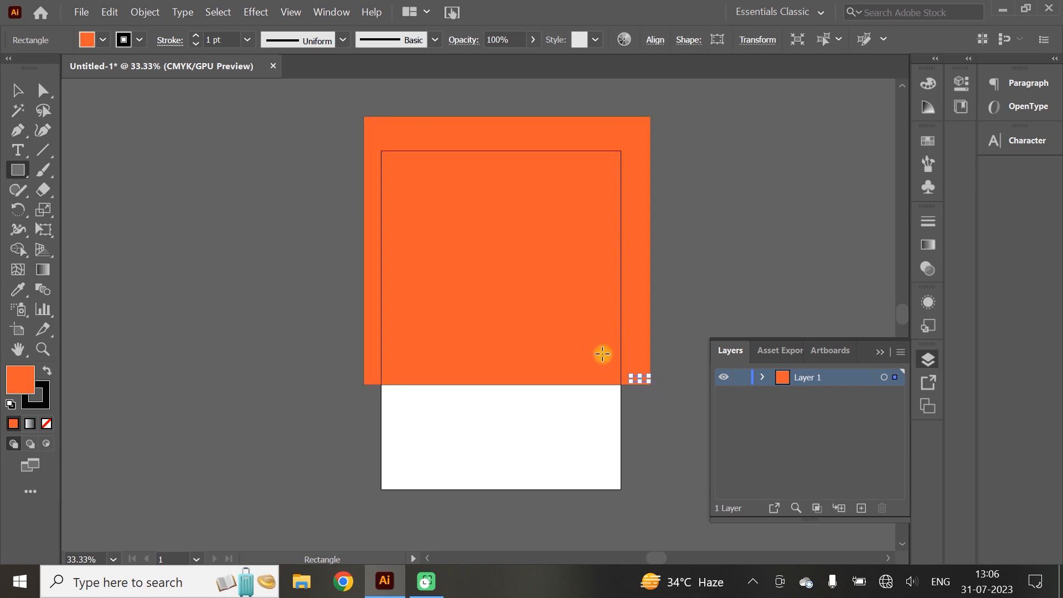
pyautogui.hotkey('ctrl', 'z')
pyautogui.moveTo(649, 386)
pyautogui.mouseDown()
pyautogui.moveTo(522, 301)
pyautogui.moveTo(615, 430)
pyautogui.moveTo(503, 310)
pyautogui.moveTo(463, 238)
pyautogui.moveTo(517, 273)
pyautogui.moveTo(645, 402)
pyautogui.moveTo(637, 389)
pyautogui.mouseUp()
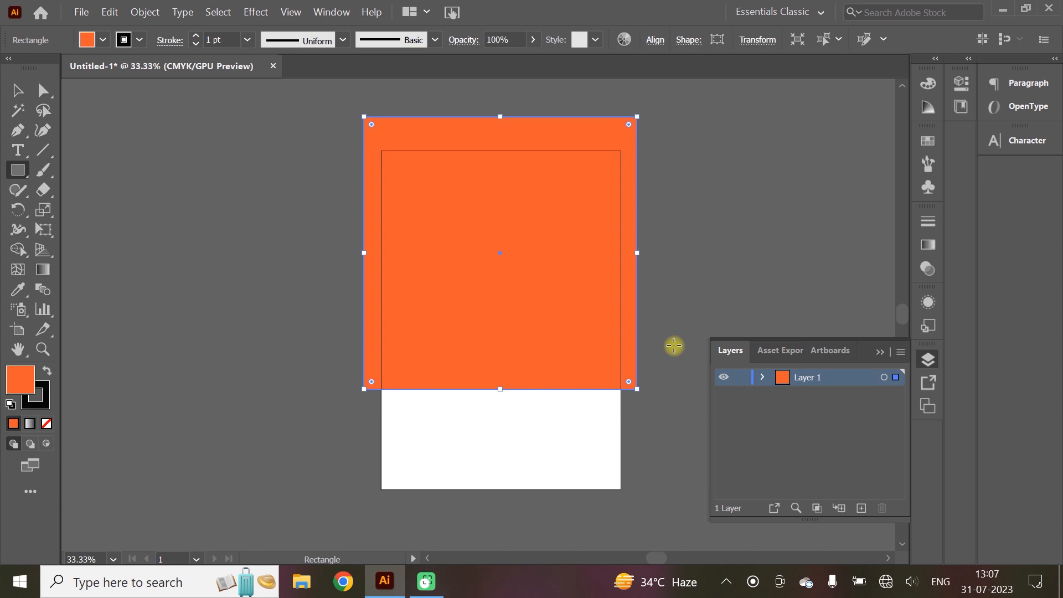
pyautogui.moveTo(639, 392); pyautogui.dragTo(588, 356)
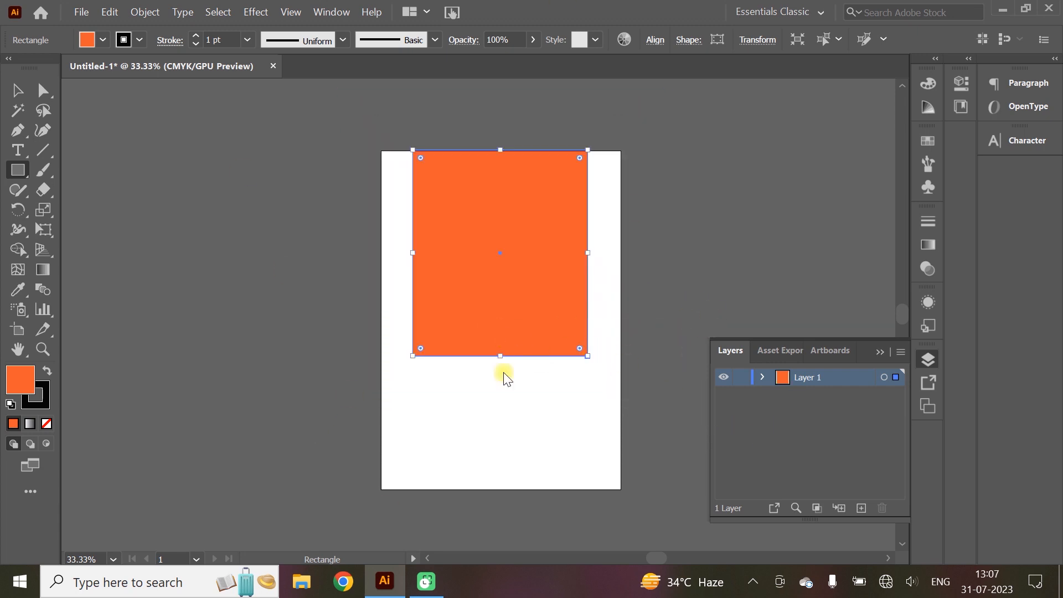
pyautogui.moveTo(591, 358); pyautogui.dragTo(603, 384)
pyautogui.moveTo(665, 436)
pyautogui.mouseDown()
pyautogui.moveTo(693, 460)
pyautogui.moveTo(636, 418)
pyautogui.moveTo(665, 423)
pyautogui.moveTo(754, 484)
pyautogui.moveTo(667, 434)
pyautogui.mouseUp()
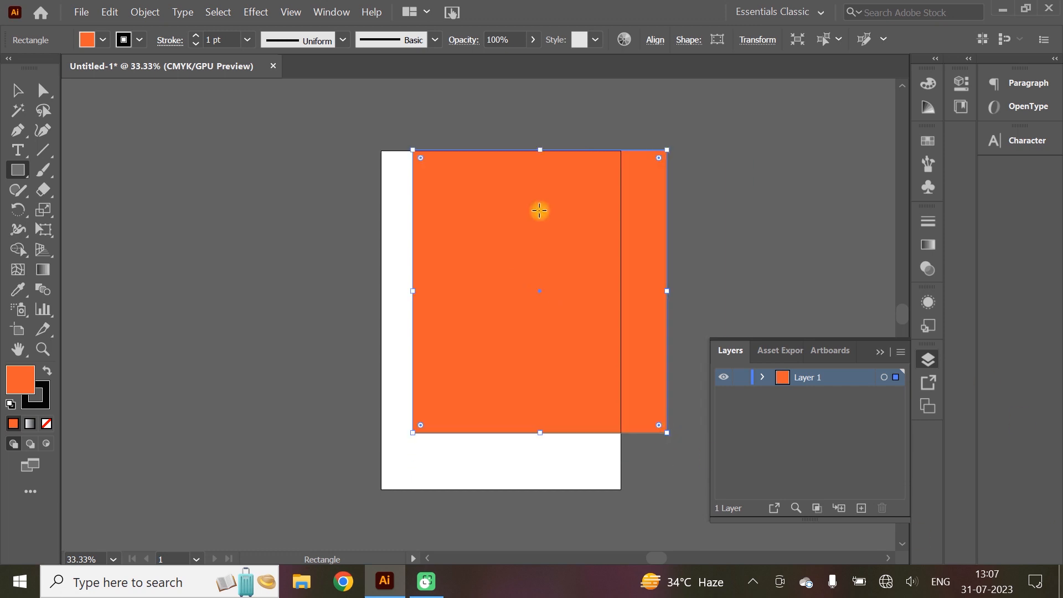
# Delete the large rectangle and place a small orange square near the page's upper-left corner.
pyautogui.click(17, 90)
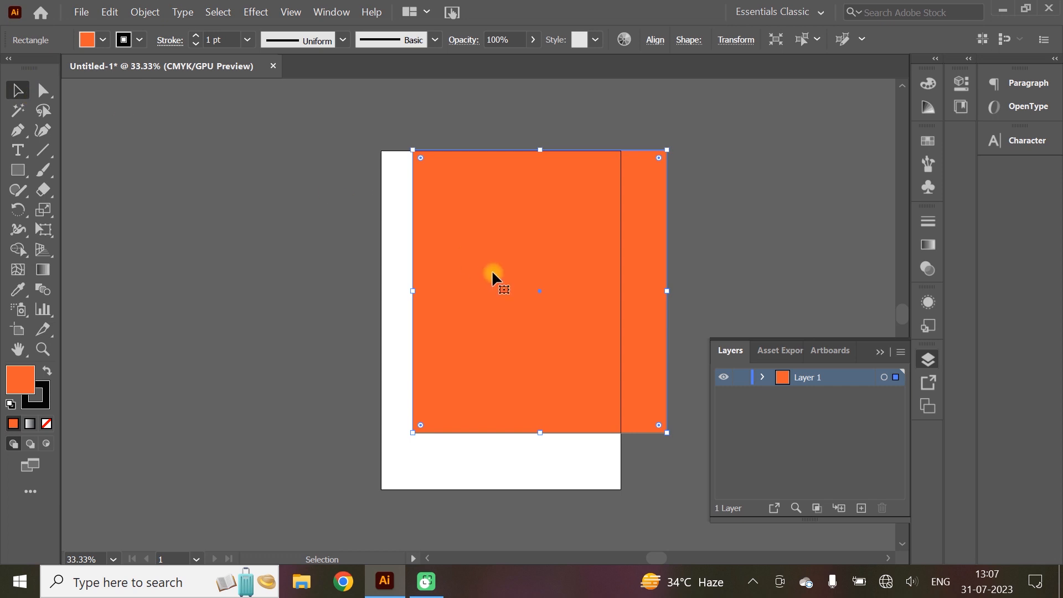
pyautogui.press('Delete')
pyautogui.click(437, 178)
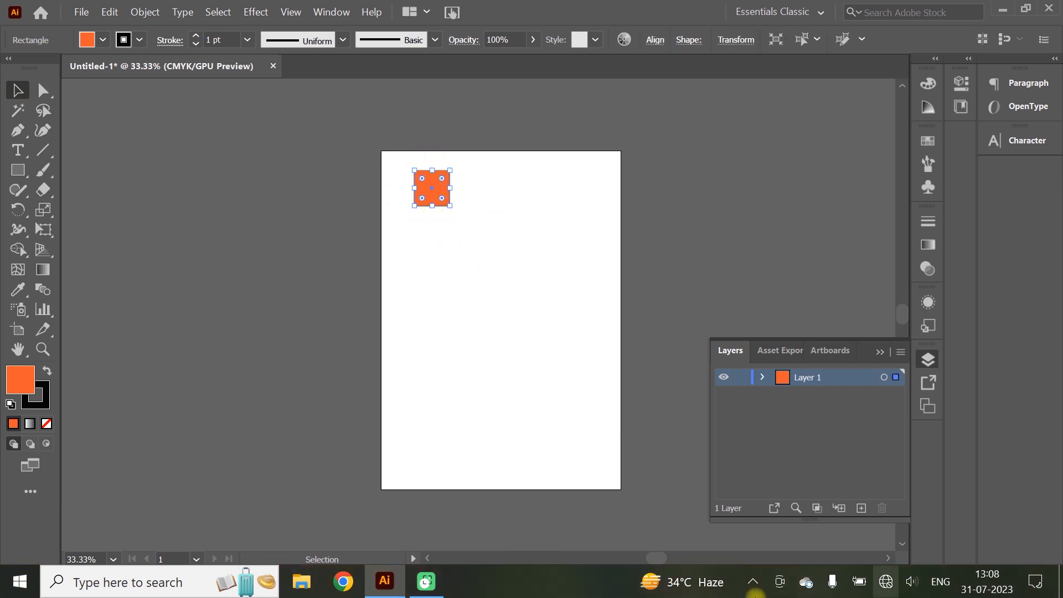
# Duplicate the small square to its right and repeat the transformation to make an evenly spaced row of eight squares.
pyautogui.moveTo(451, 195); pyautogui.dragTo(500, 192)
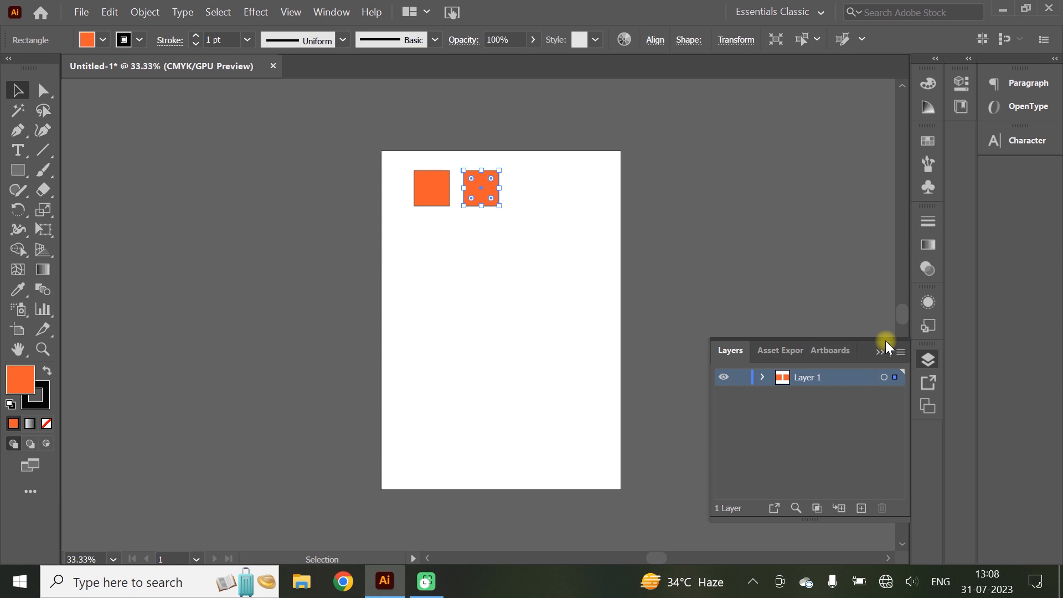
pyautogui.hotkey('ctrl', 'd')
pyautogui.hotkey('ctrl', 'd')
pyautogui.hotkey('ctrl', 'd')
pyautogui.hotkey('ctrl', 'd')
pyautogui.hotkey('ctrl', 'd')
pyautogui.hotkey('ctrl', 'd')
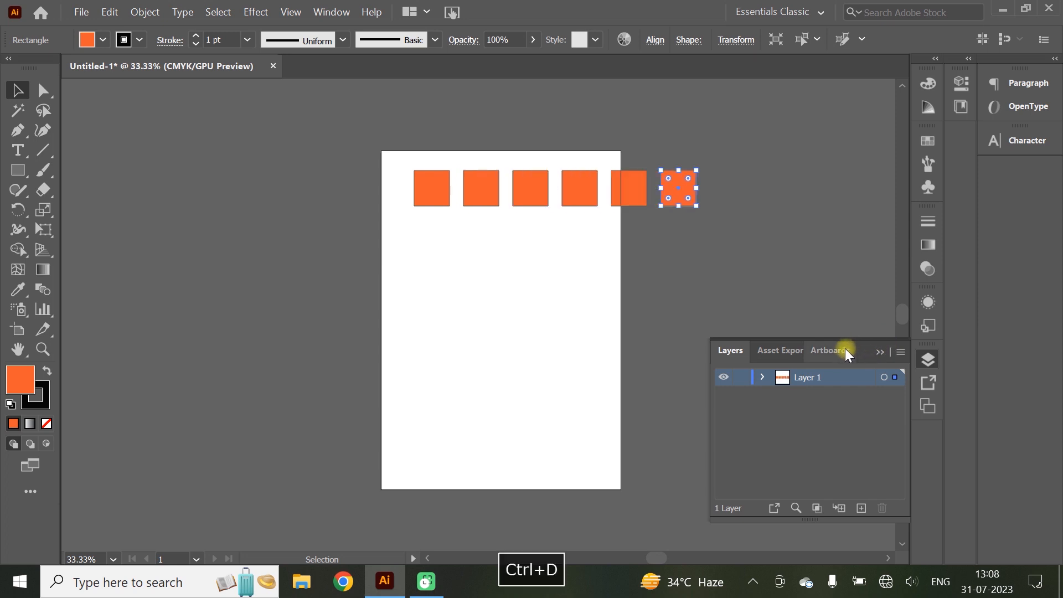
# Delete the whole row of squares and draw a smaller square near the page's upper-left corner.
pyautogui.moveTo(789, 162); pyautogui.dragTo(353, 229)
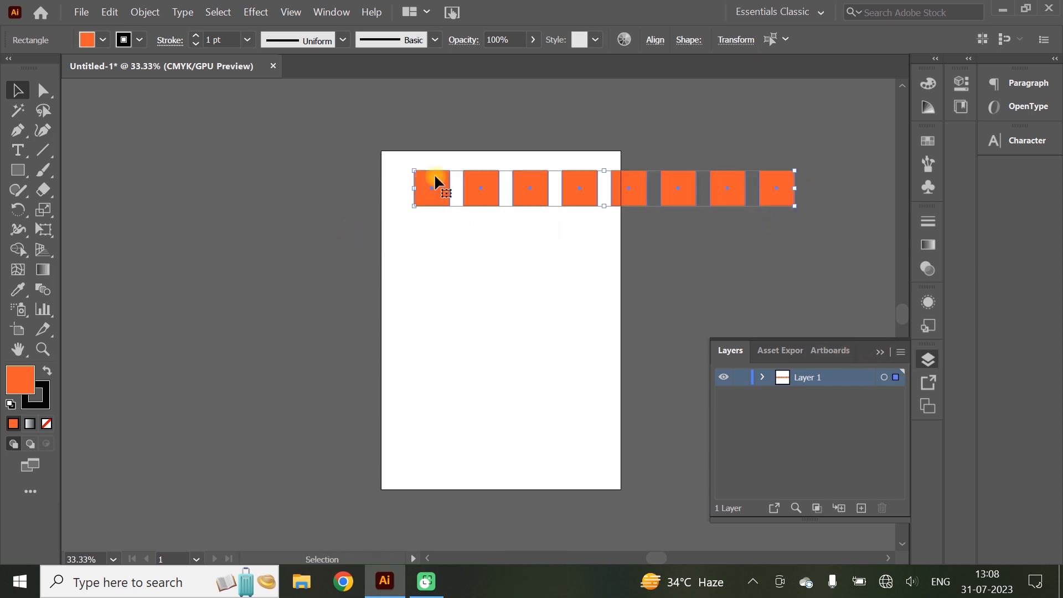
pyautogui.press('Delete')
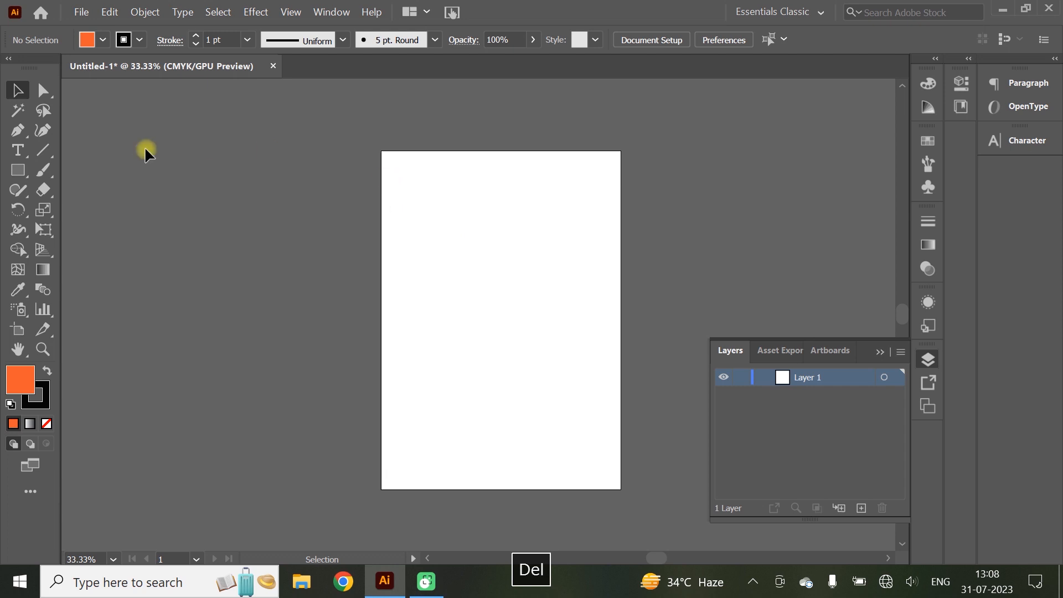
pyautogui.click(18, 170)
pyautogui.moveTo(393, 171); pyautogui.dragTo(423, 200)
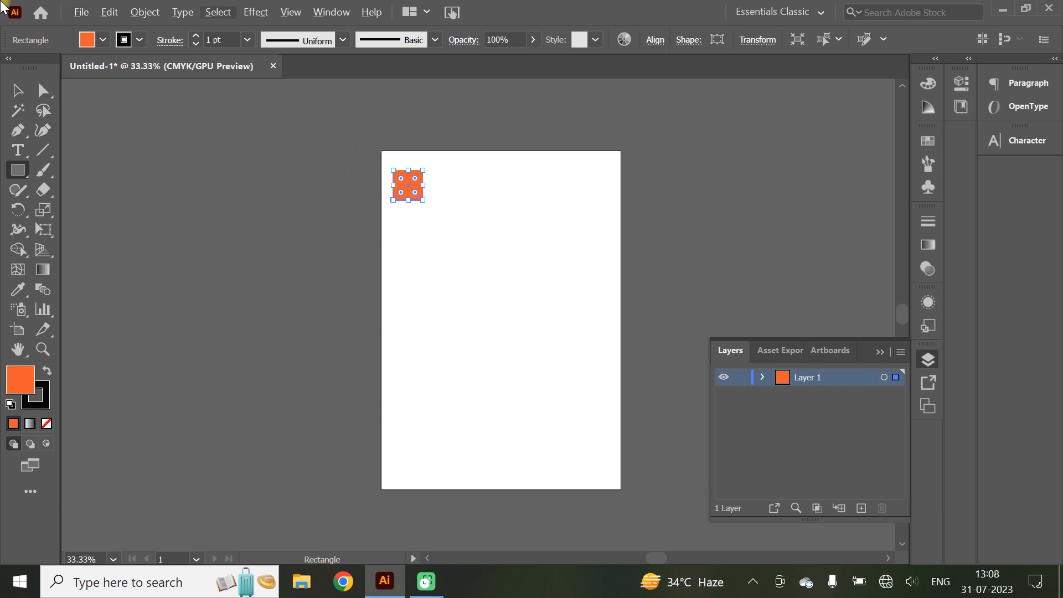
# Round the small square into a circle, then duplicate it downward repeatedly to form an evenly spaced column of eight circles.
pyautogui.click(16, 90)
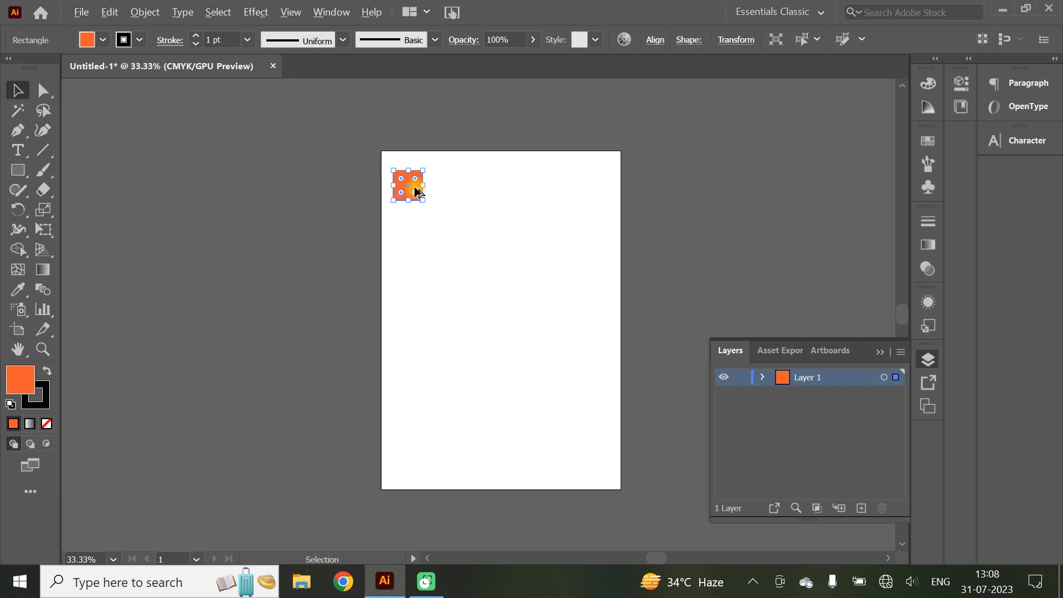
pyautogui.moveTo(414, 181); pyautogui.dragTo(416, 221)
pyautogui.hotkey('ctrl', 'z')
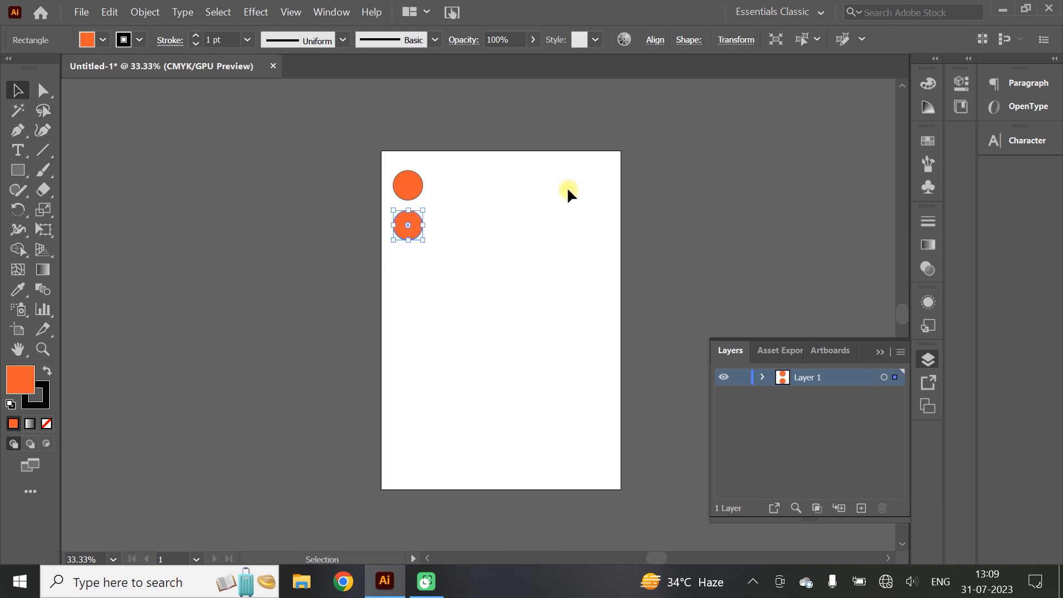
pyautogui.hotkey('ctrl', 'd')
pyautogui.hotkey('ctrl', 'd')
pyautogui.hotkey('ctrl', 'd')
pyautogui.hotkey('ctrl', 'd')
pyautogui.hotkey('ctrl', 'd')
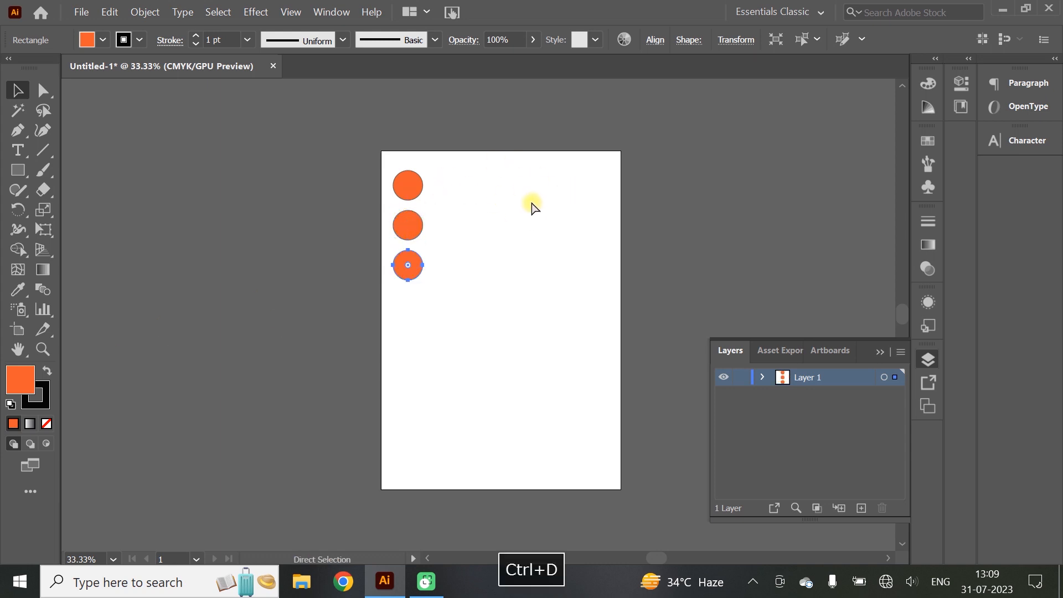
pyautogui.hotkey('ctrl', 'd')
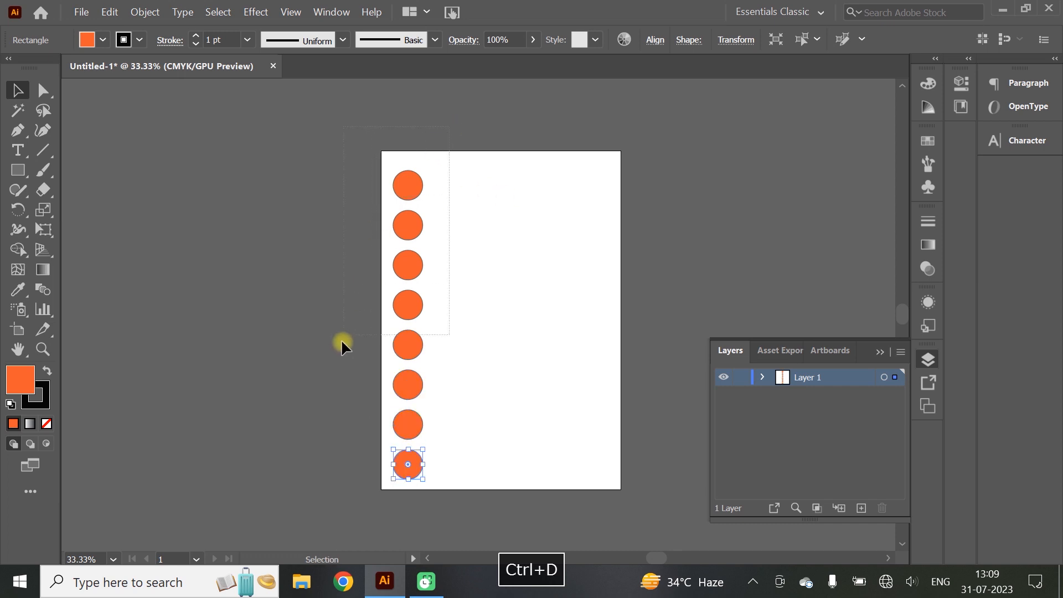
# Duplicate the whole column of circles diagonally up and right, repeating the transformation to make eight staggered columns across the page.
pyautogui.moveTo(343, 335); pyautogui.dragTo(354, 346)
pyautogui.moveTo(334, 501); pyautogui.dragTo(337, 504)
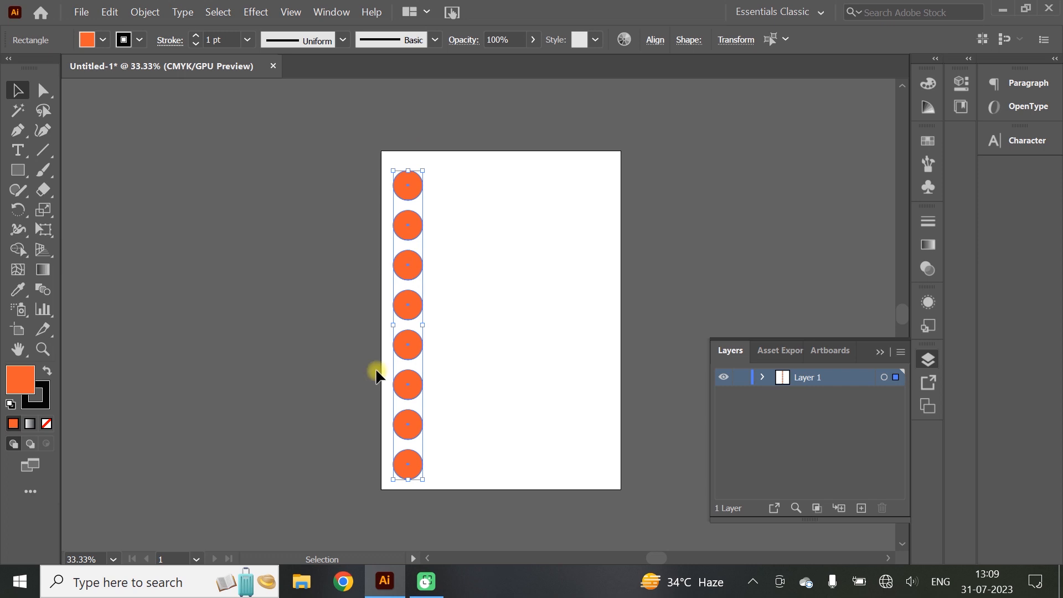
pyautogui.moveTo(412, 275); pyautogui.dragTo(441, 256)
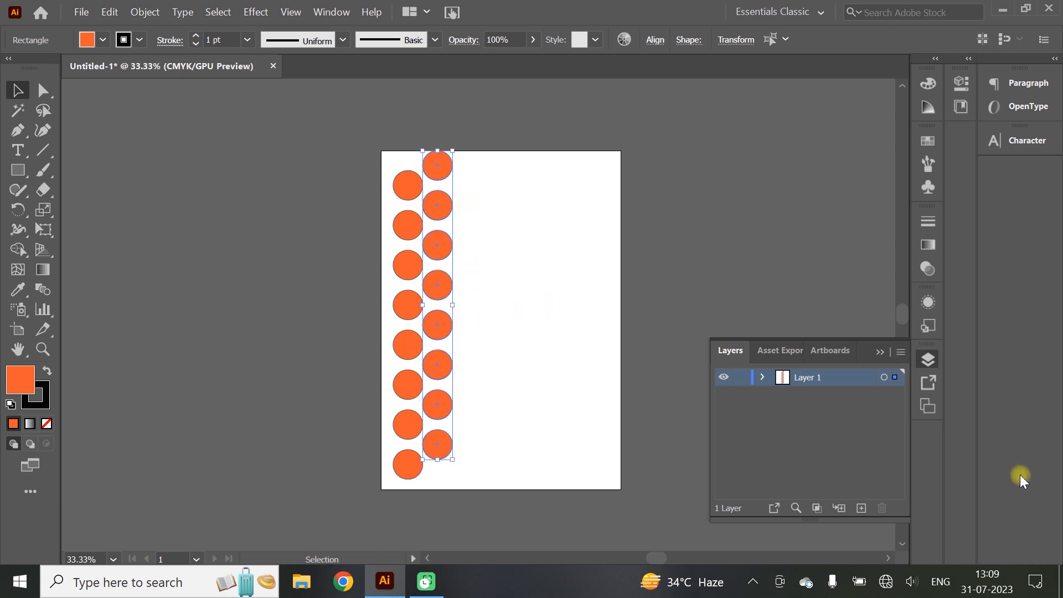
pyautogui.hotkey('ctrl', 'd')
pyautogui.hotkey('ctrl', 'd')
pyautogui.hotkey('ctrl', 'd')
pyautogui.hotkey('ctrl', 'd')
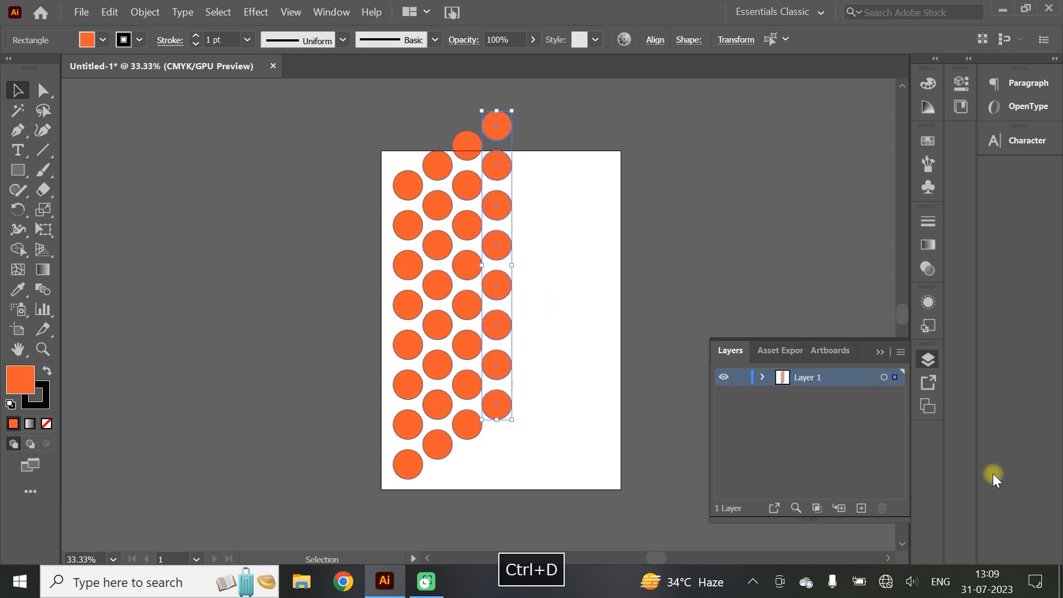
pyautogui.hotkey('ctrl', 'd')
pyautogui.hotkey('ctrl', 'd')
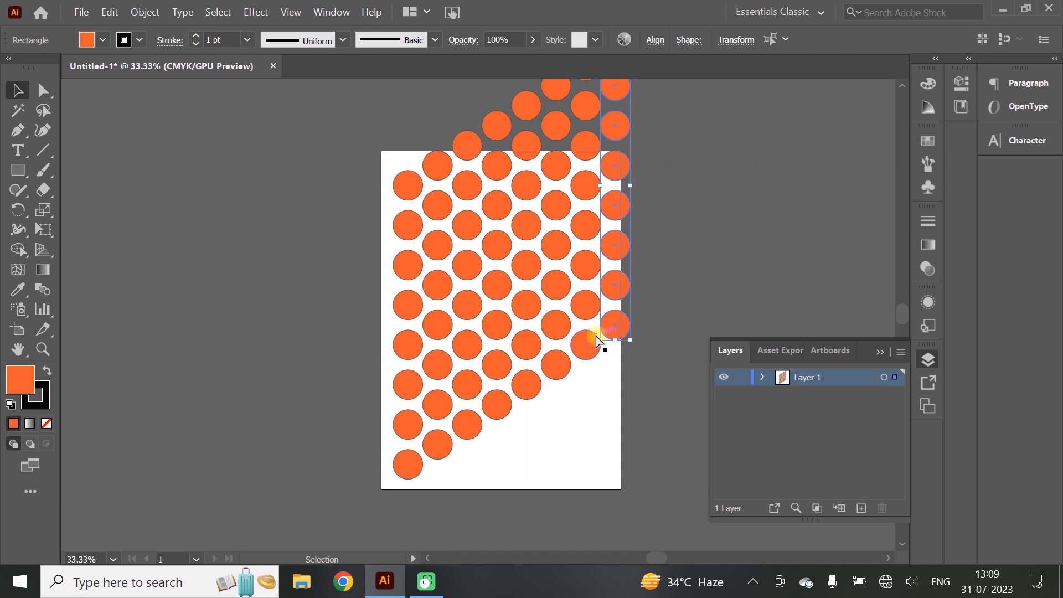
# Select all the circles and delete them.
pyautogui.hotkey('ctrl', 'a')
pyautogui.press('Delete')
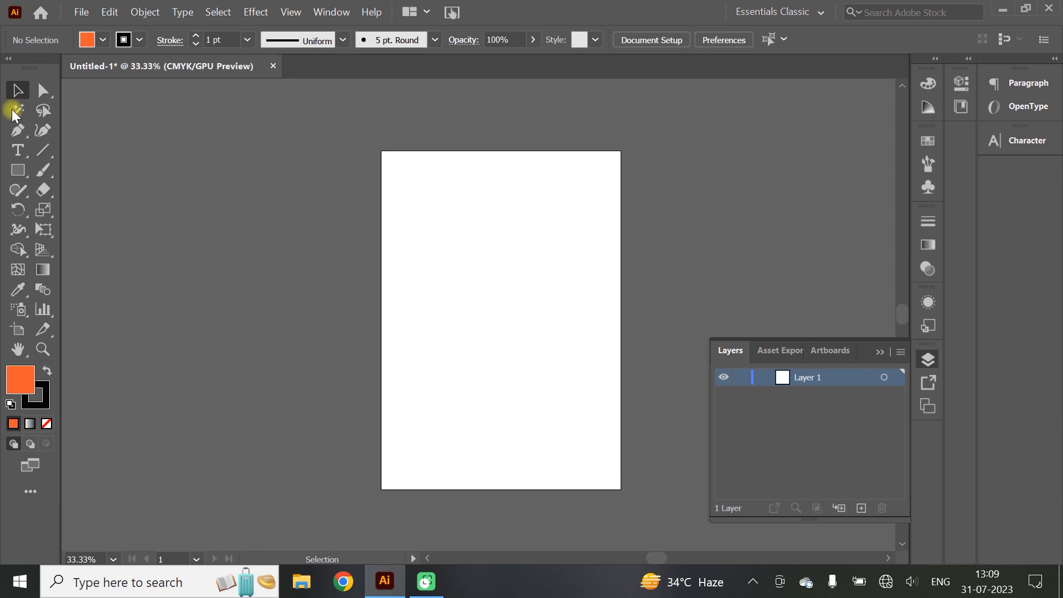
# Draw a small orange square near the page's upper-left corner and move it closer to that corner.
pyautogui.click(18, 170)
pyautogui.moveTo(395, 169); pyautogui.dragTo(426, 190)
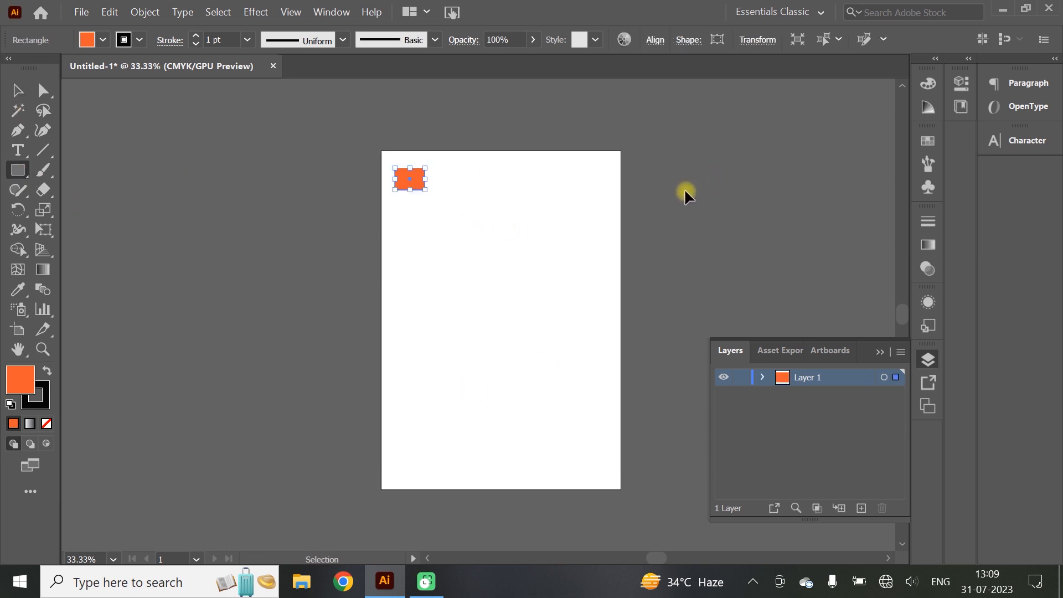
pyautogui.hotkey('ctrl', 'z')
pyautogui.moveTo(397, 176); pyautogui.dragTo(435, 213)
pyautogui.click(17, 89)
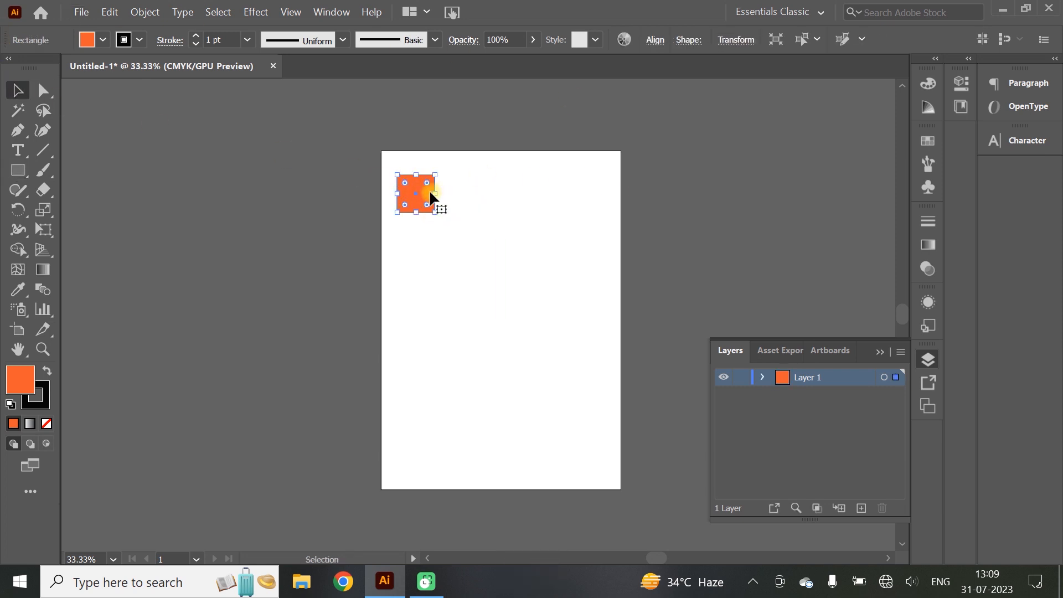
pyautogui.moveTo(421, 195); pyautogui.dragTo(408, 174)
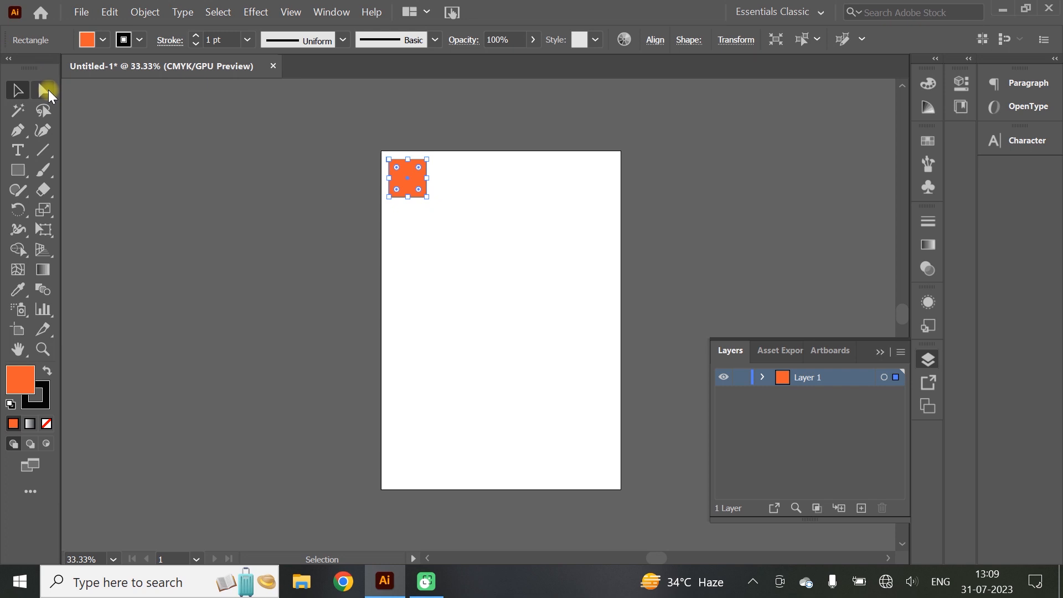
# Delete the orange square's upper-right anchor point to turn it into a right-angled triangle.
pyautogui.click(44, 90)
pyautogui.click(425, 160)
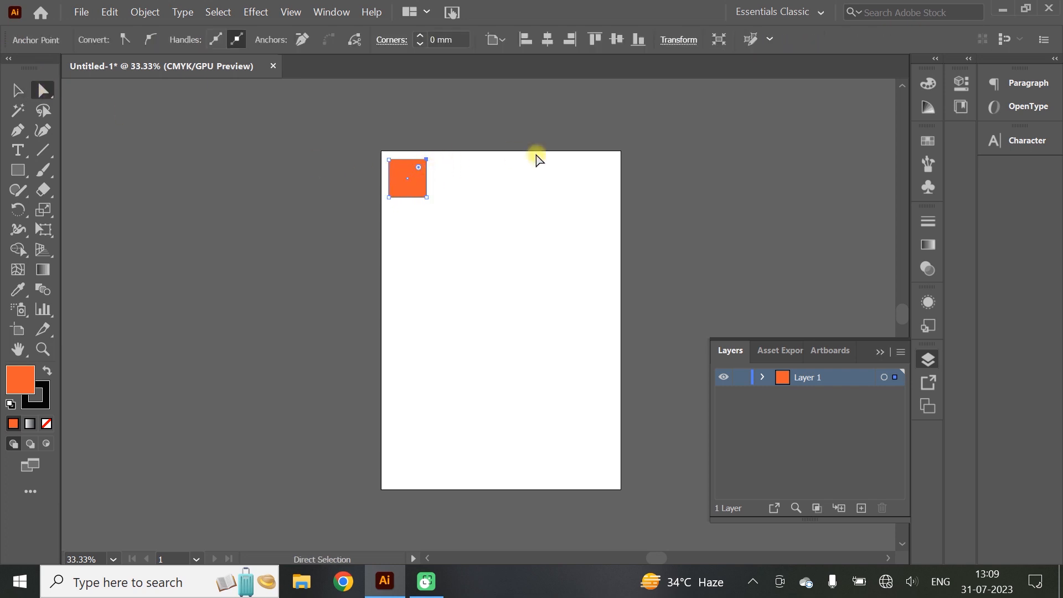
pyautogui.press('Delete')
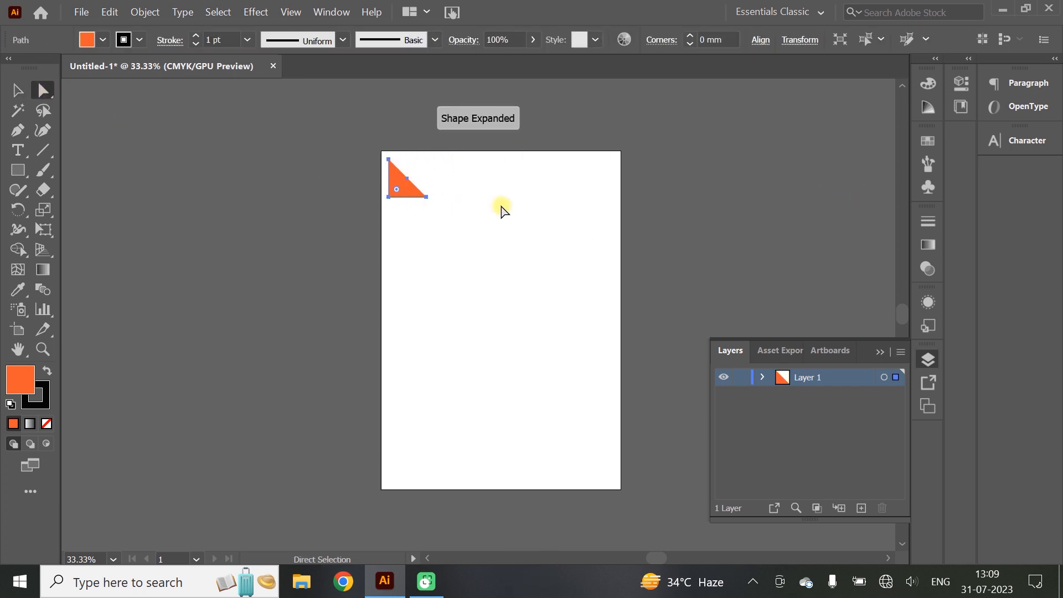
pyautogui.click(17, 91)
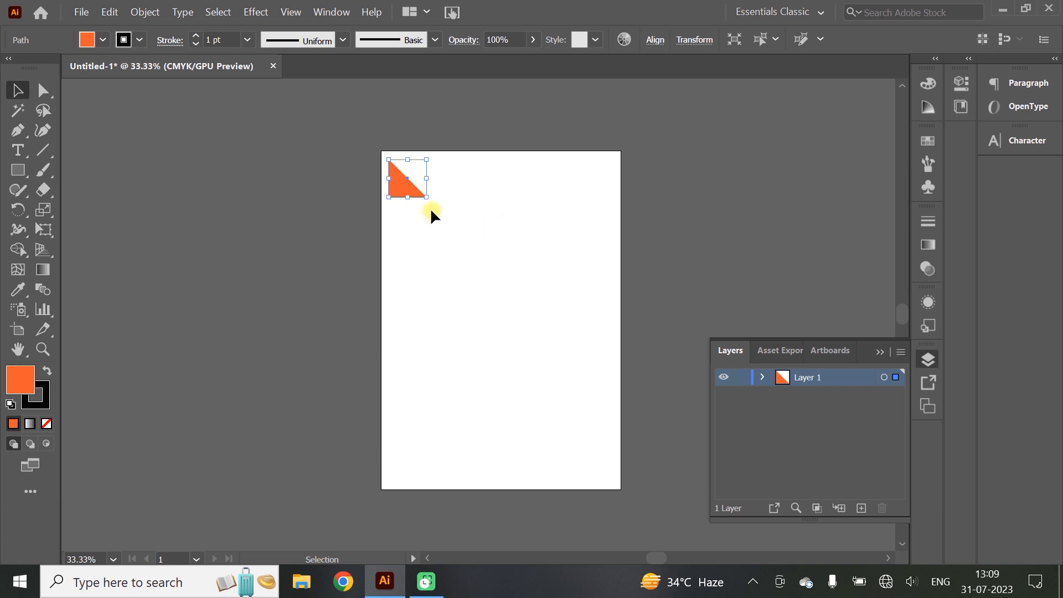
# Rotate the triangle until its right-angled corner points straight up and its long side lies horizontal.
pyautogui.moveTo(432, 203); pyautogui.dragTo(409, 210)
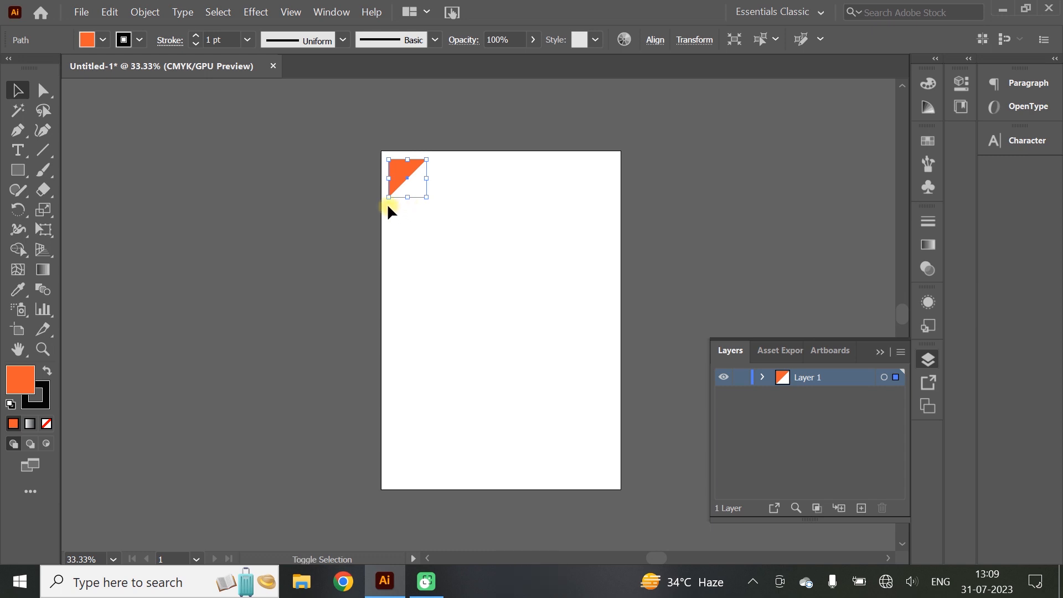
pyautogui.press('shift')
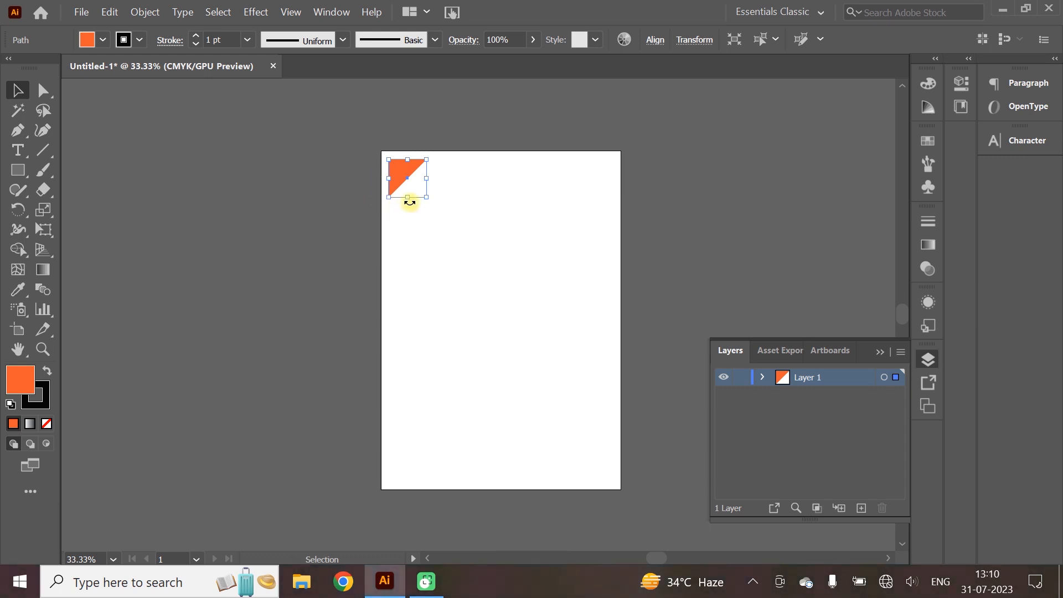
pyautogui.moveTo(433, 200)
pyautogui.mouseDown()
pyautogui.moveTo(416, 209)
pyautogui.moveTo(421, 173)
pyautogui.moveTo(419, 208)
pyautogui.mouseUp()
pyautogui.click(381, 197)
# Duplicate the triangle straight down and repeat the transformation to form an evenly spaced column of ten triangles.
pyautogui.press('alt')
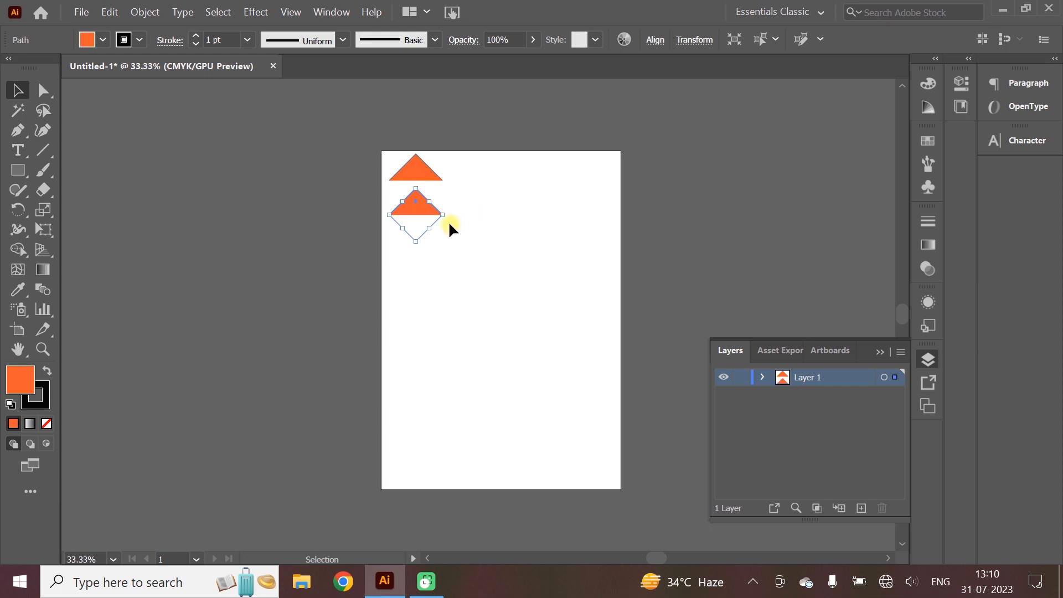
pyautogui.hotkey('ctrl', 'd')
pyautogui.hotkey('ctrl', 'd')
pyautogui.hotkey('ctrl', 'd')
pyautogui.hotkey('ctrl', 'd')
pyautogui.hotkey('ctrl', 'd')
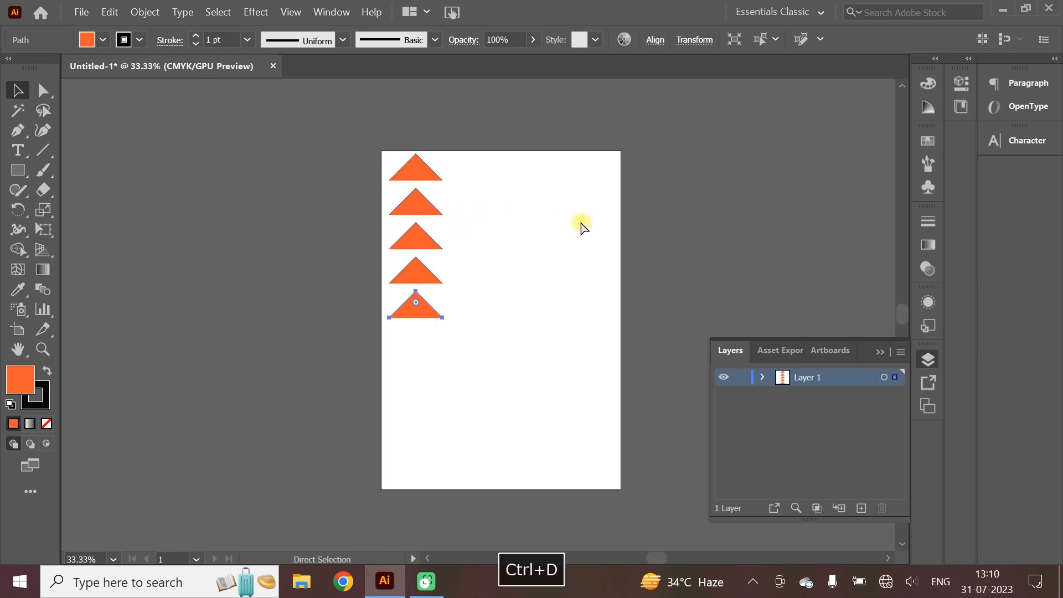
pyautogui.hotkey('ctrl', 'd')
pyautogui.hotkey('ctrl', 'd')
pyautogui.hotkey('ctrl', 'd')
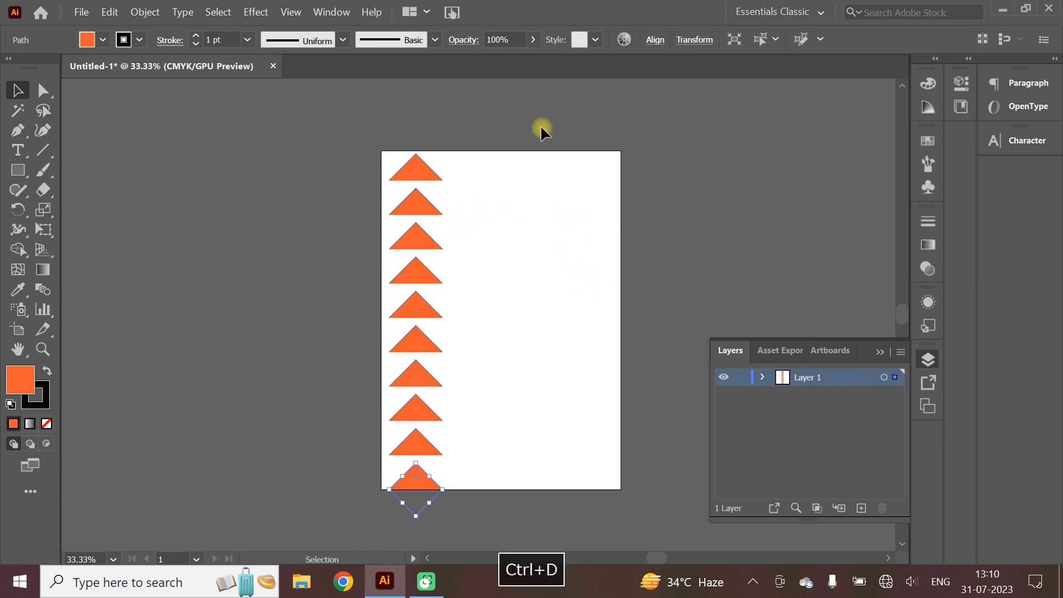
# Duplicate the whole column of triangles to the right and reflect the copy across the horizontal axis.
pyautogui.moveTo(470, 162); pyautogui.dragTo(370, 527)
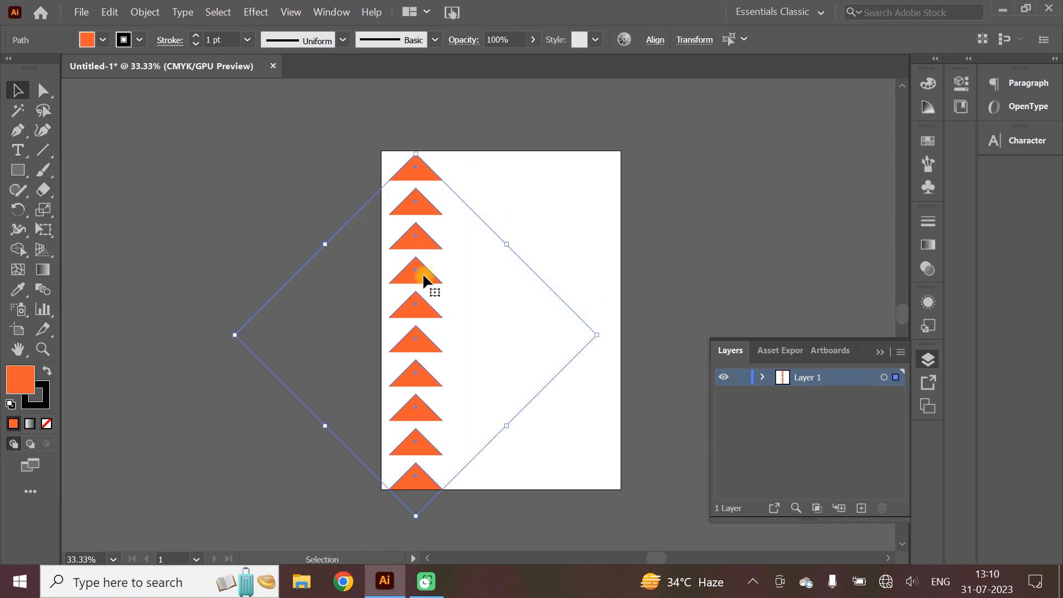
pyautogui.moveTo(432, 279); pyautogui.dragTo(492, 279)
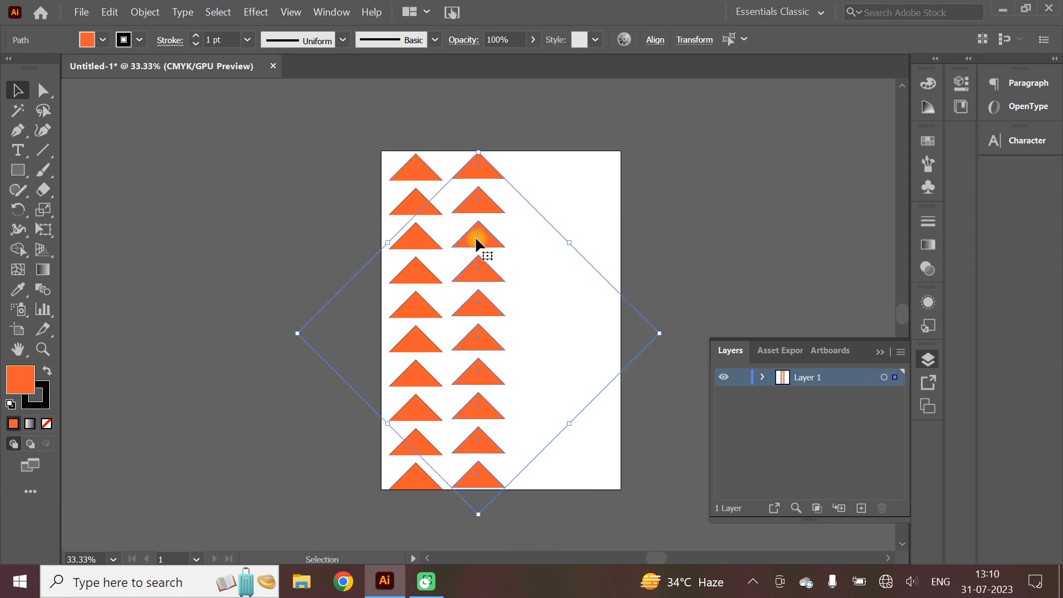
pyautogui.rightClick(476, 239)
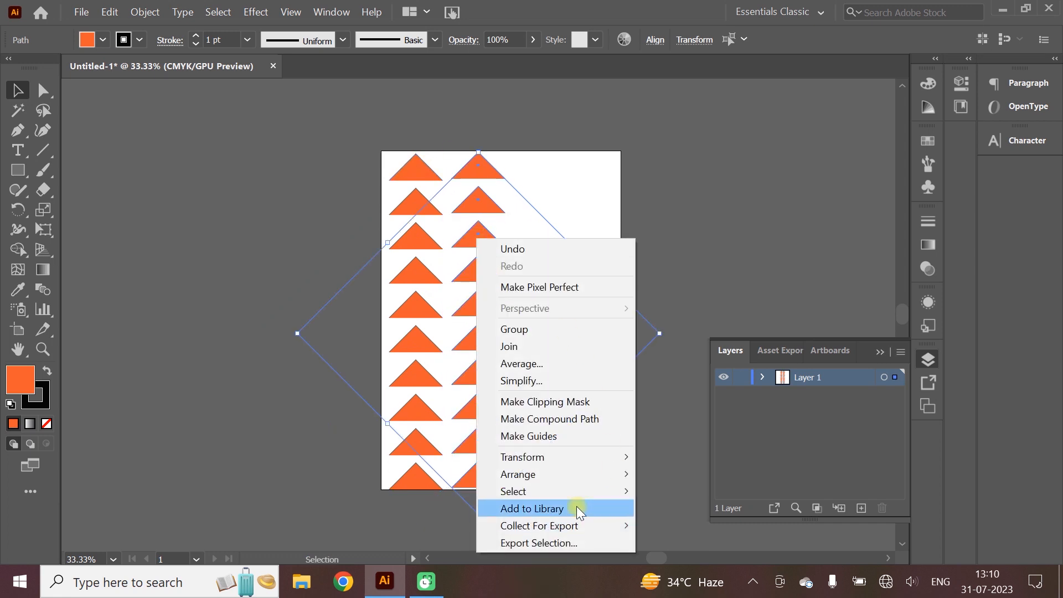
pyautogui.moveTo(604, 480)
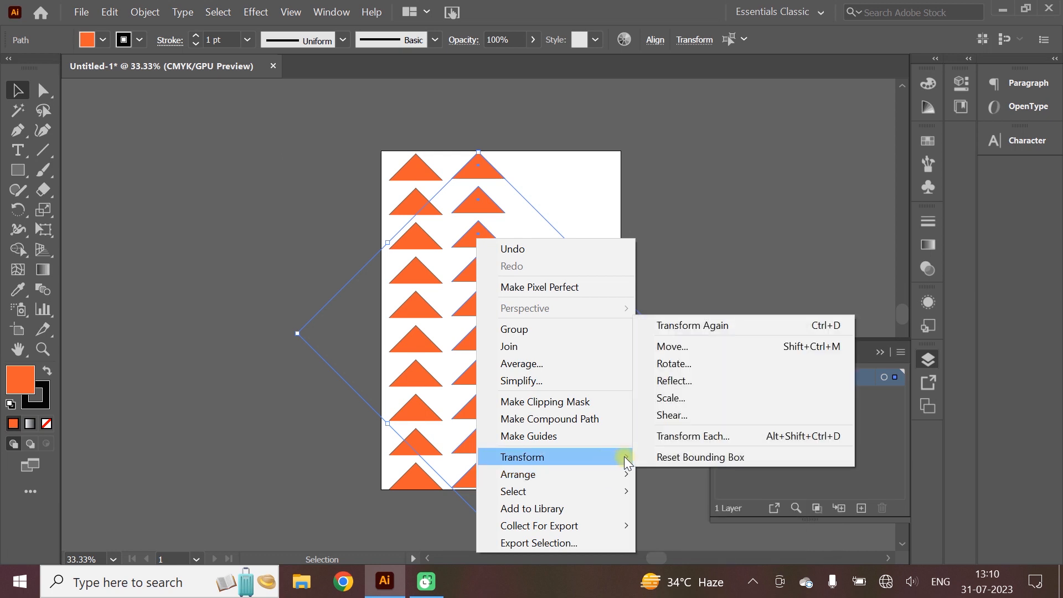
pyautogui.click(703, 379)
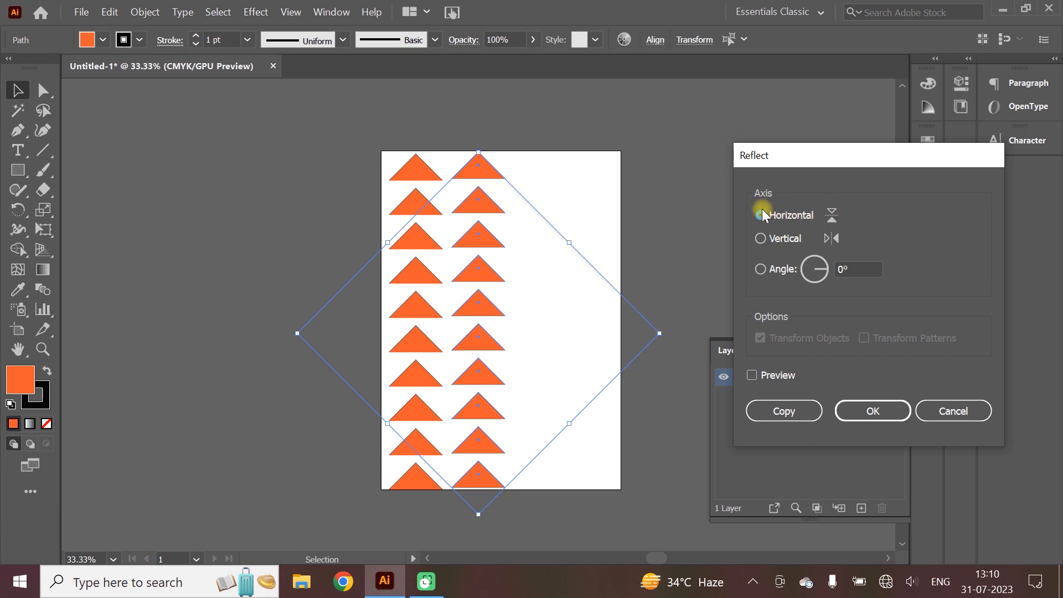
pyautogui.click(856, 413)
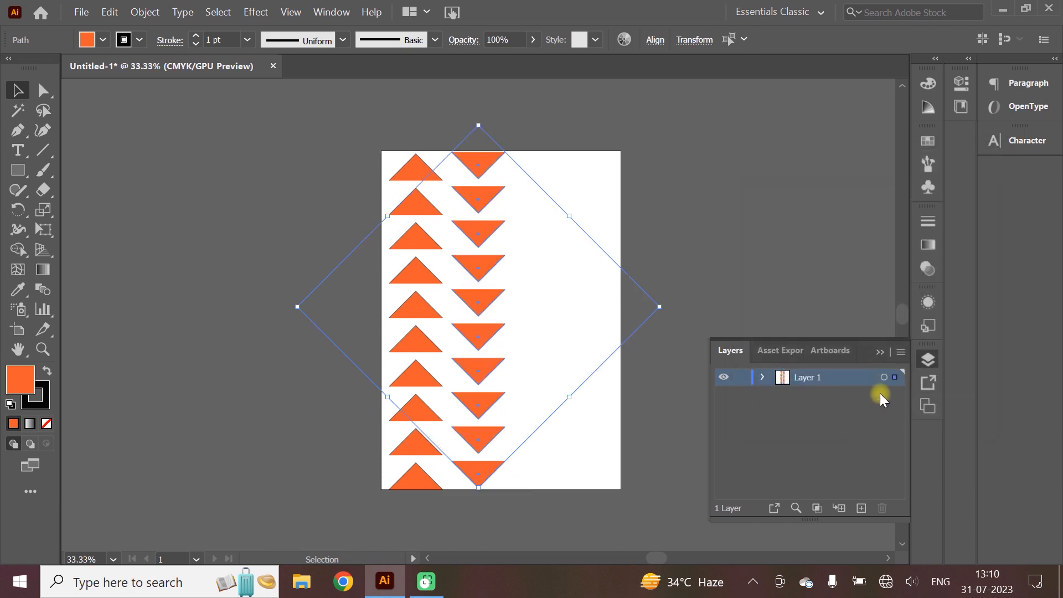
# Fit the inverted column closely against the first column, and place a duplicate of it farther right.
pyautogui.moveTo(486, 165); pyautogui.dragTo(460, 164)
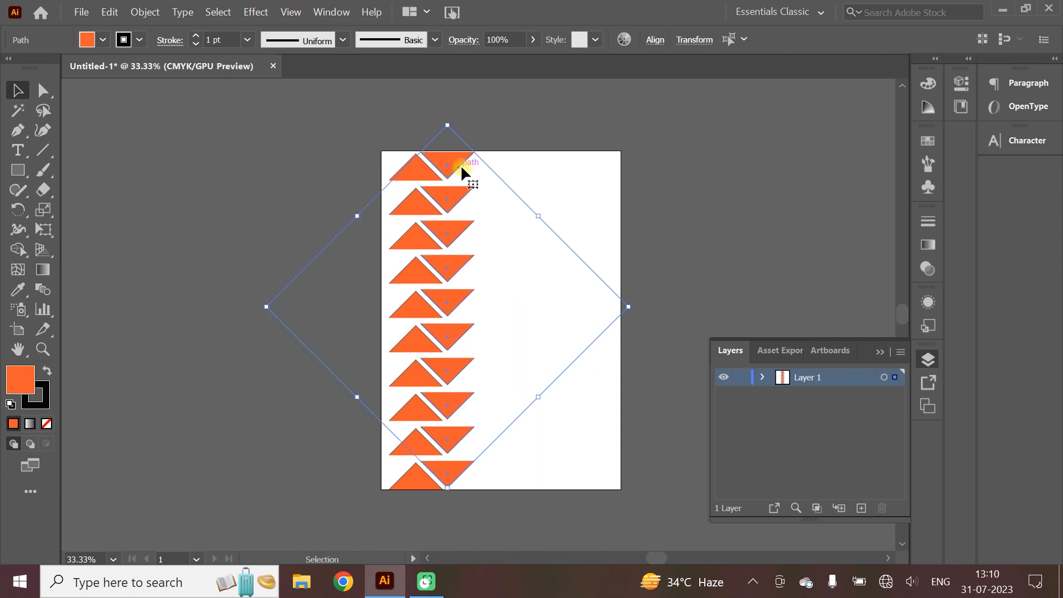
pyautogui.click(591, 205)
pyautogui.moveTo(511, 143); pyautogui.dragTo(459, 482)
pyautogui.keyDown('alt'); pyautogui.moveTo(459, 329); pyautogui.dragTo(546, 327); pyautogui.keyUp('alt')
# Reflect the new copy across the horizontal axis and fit it beside the inverted column as the third column.
pyautogui.rightClick(544, 325)
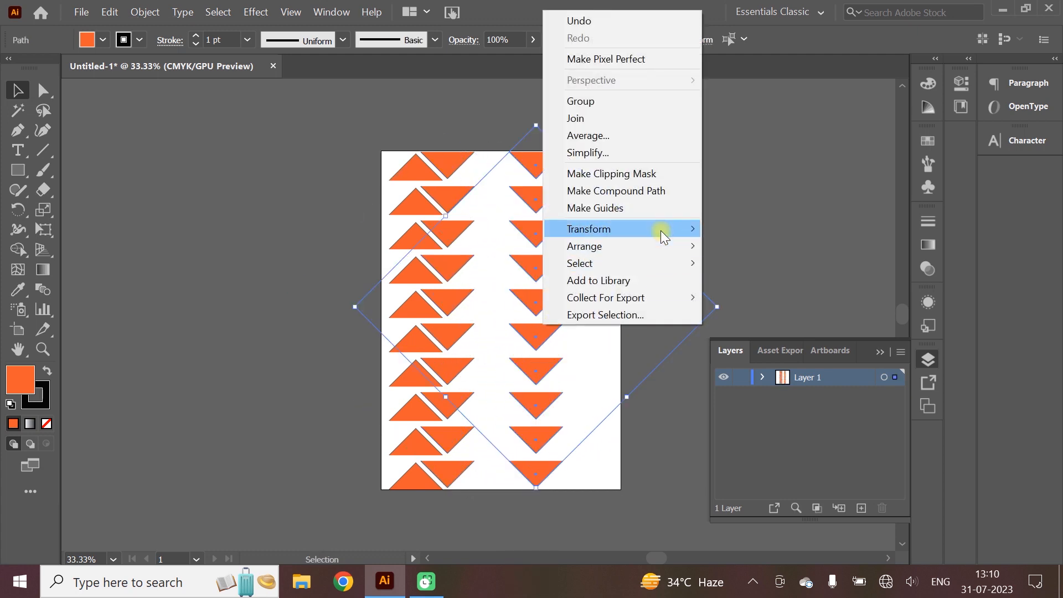
pyautogui.moveTo(700, 233)
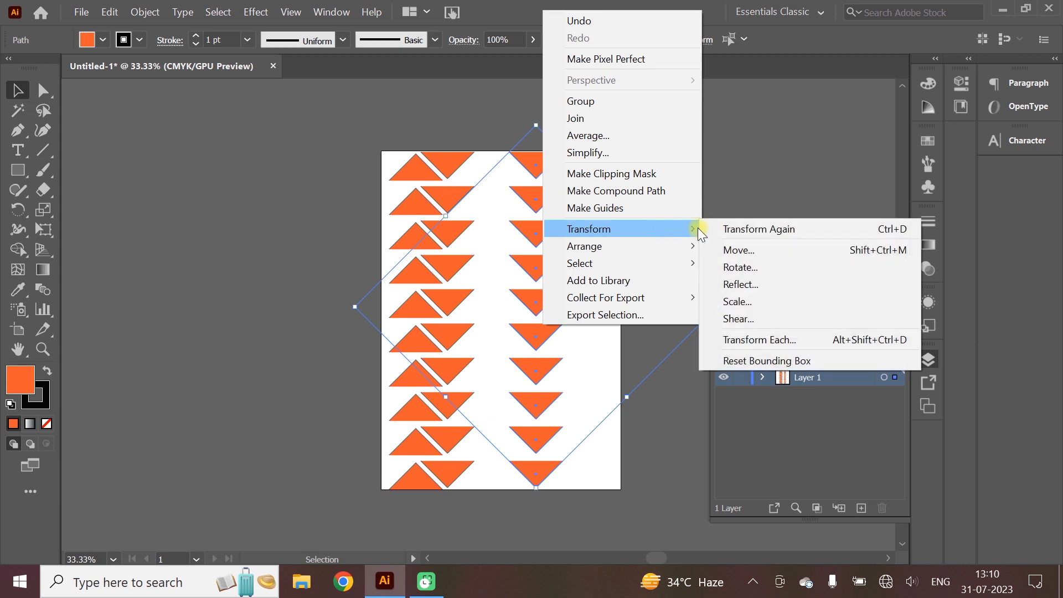
pyautogui.click(747, 285)
pyautogui.click(865, 411)
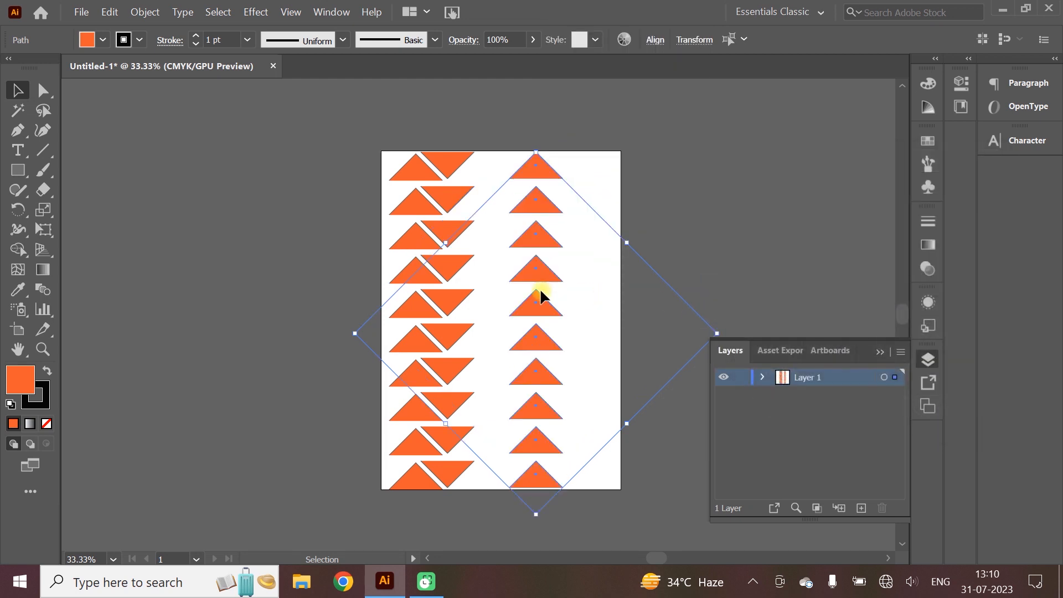
pyautogui.moveTo(547, 242); pyautogui.dragTo(493, 241)
pyautogui.click(609, 203)
# Duplicate the third column twice to the right, the farther copy crossing the page edge, and select the nearer copy.
pyautogui.click(496, 240)
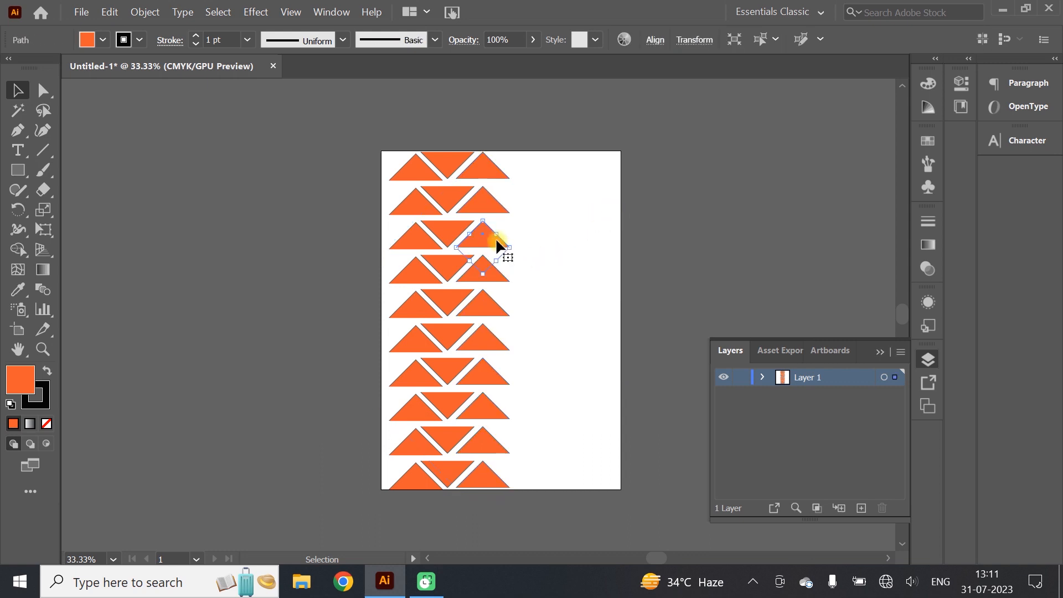
pyautogui.click(542, 191)
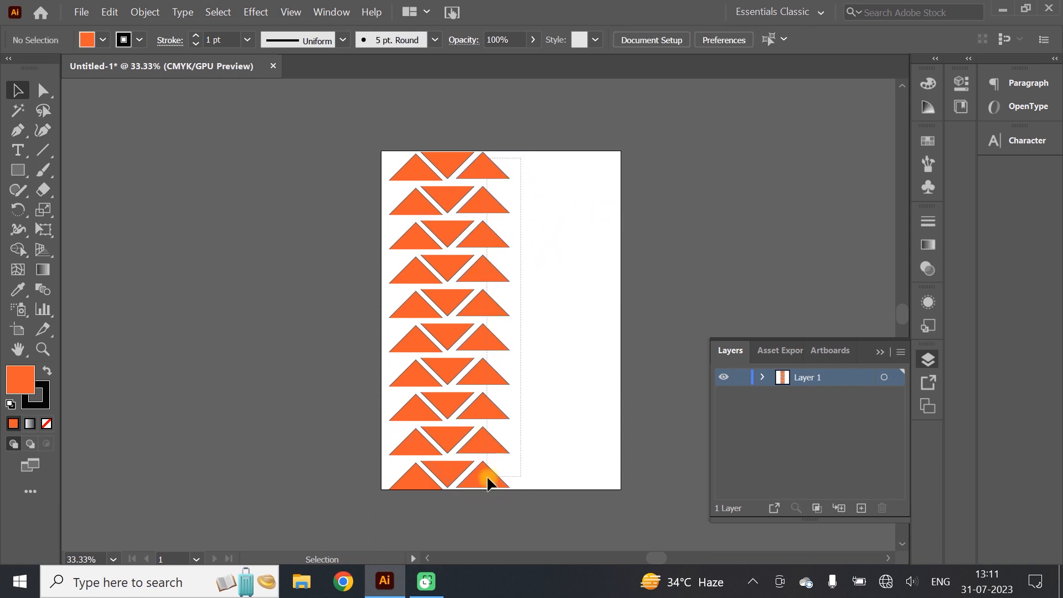
pyautogui.click(538, 306)
pyautogui.moveTo(497, 308); pyautogui.dragTo(641, 310)
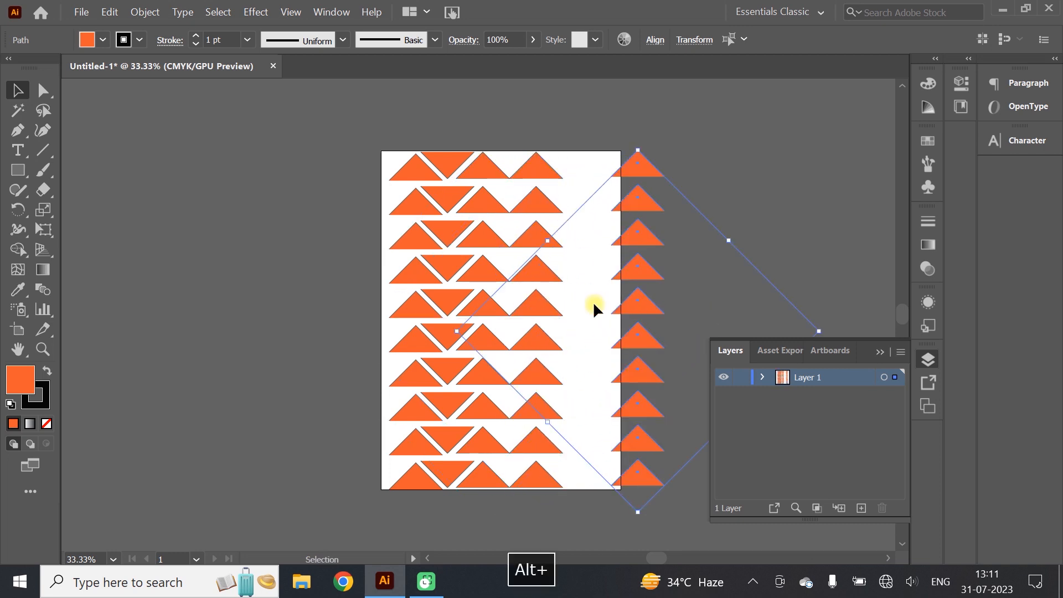
pyautogui.rightClick(635, 176)
pyautogui.click(579, 140)
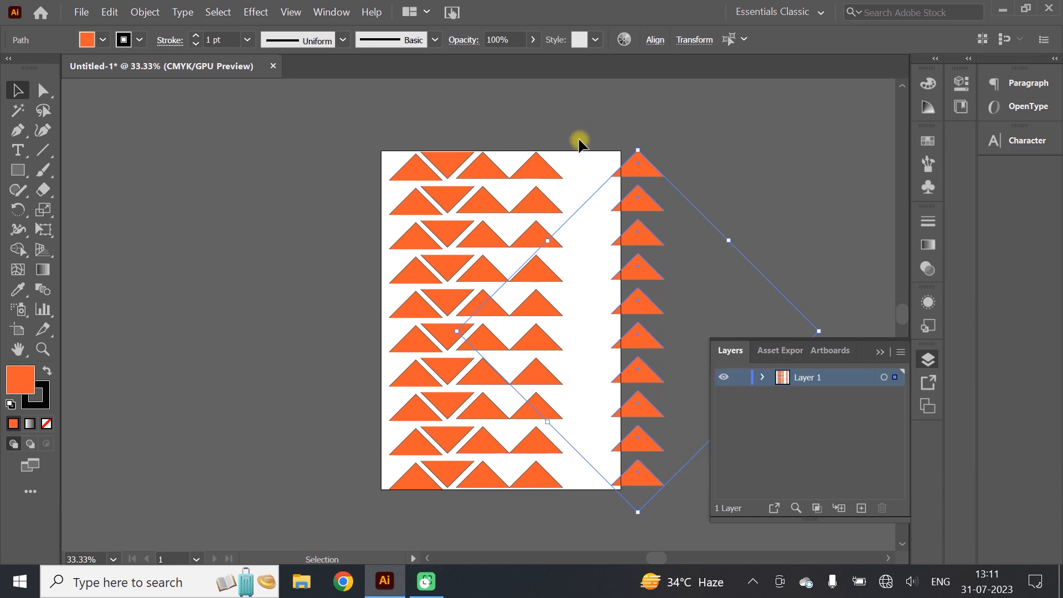
pyautogui.click(574, 165)
pyautogui.rightClick(550, 368)
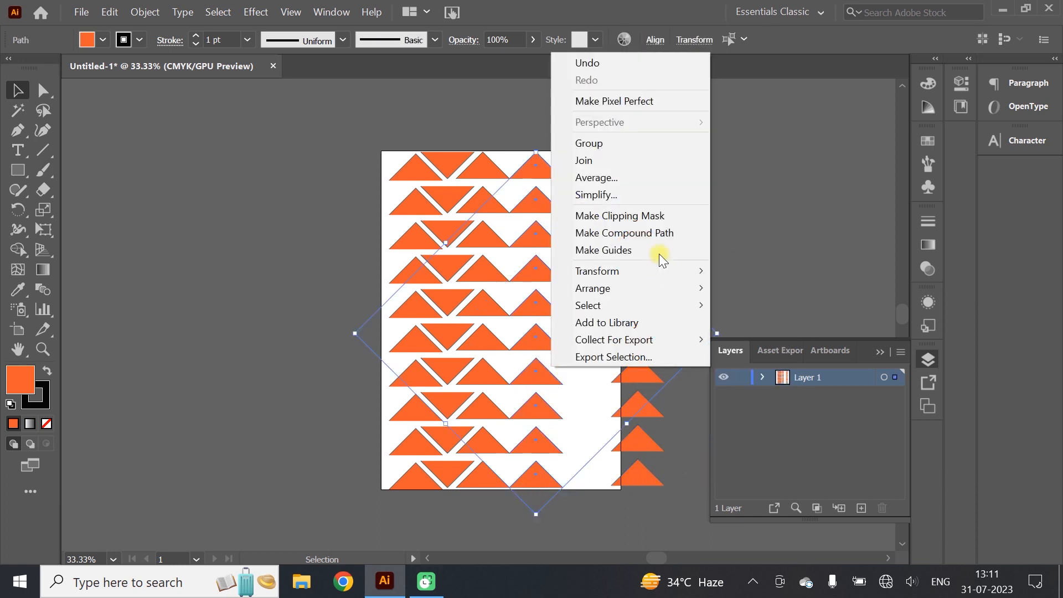
pyautogui.moveTo(669, 289)
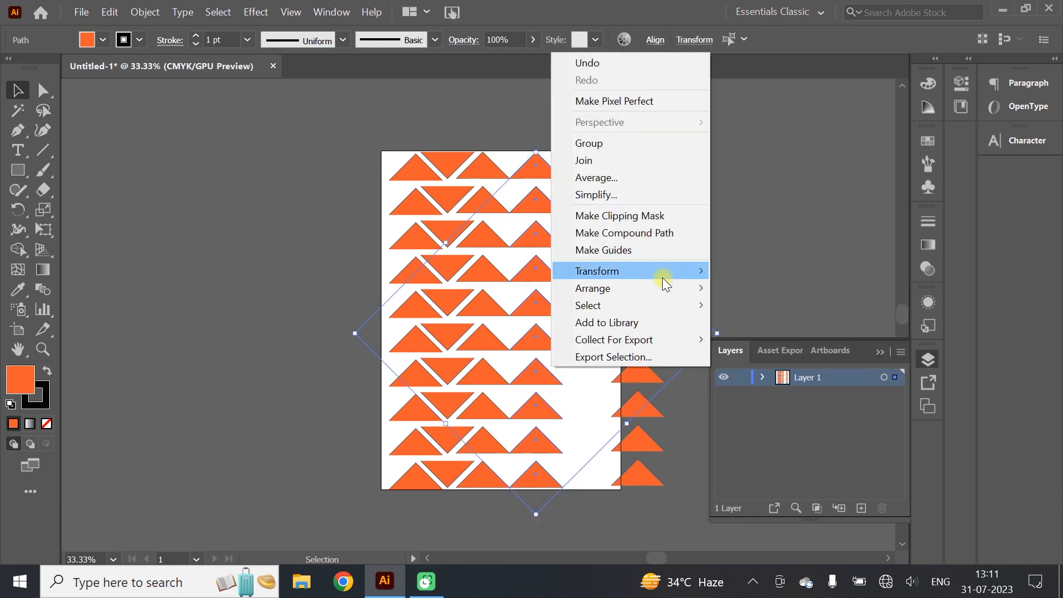
pyautogui.click(759, 310)
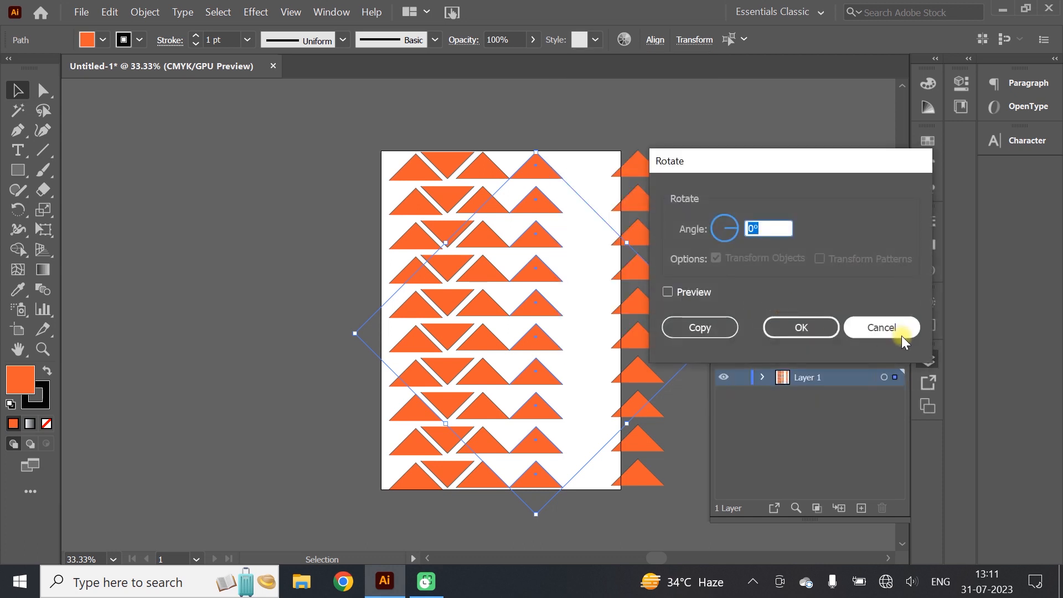
pyautogui.click(879, 329)
# Reflect the selected fourth column across the horizontal axis and fit it against the third column.
pyautogui.rightClick(545, 306)
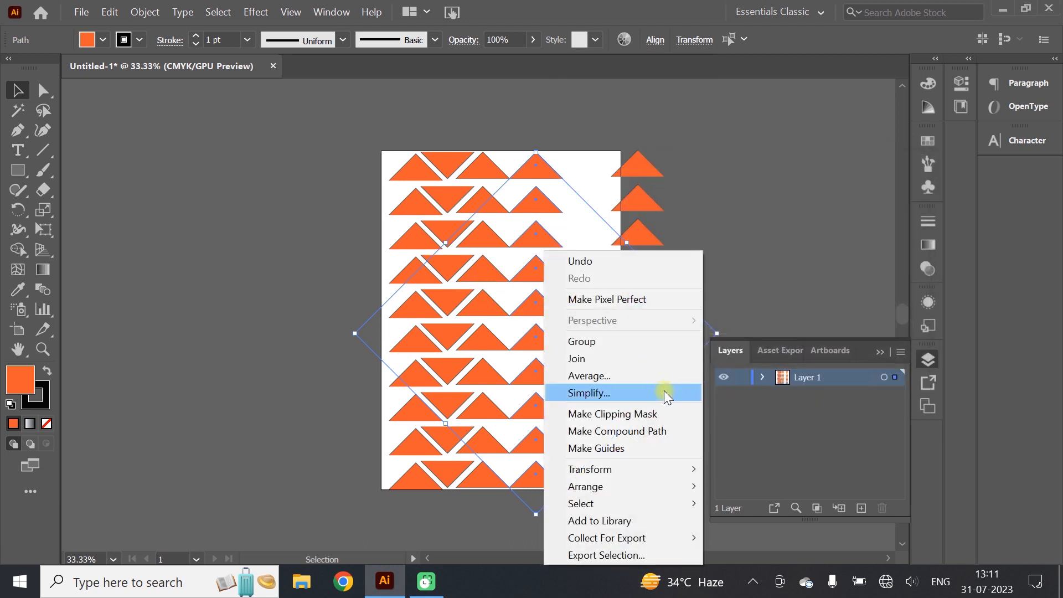
pyautogui.moveTo(656, 467)
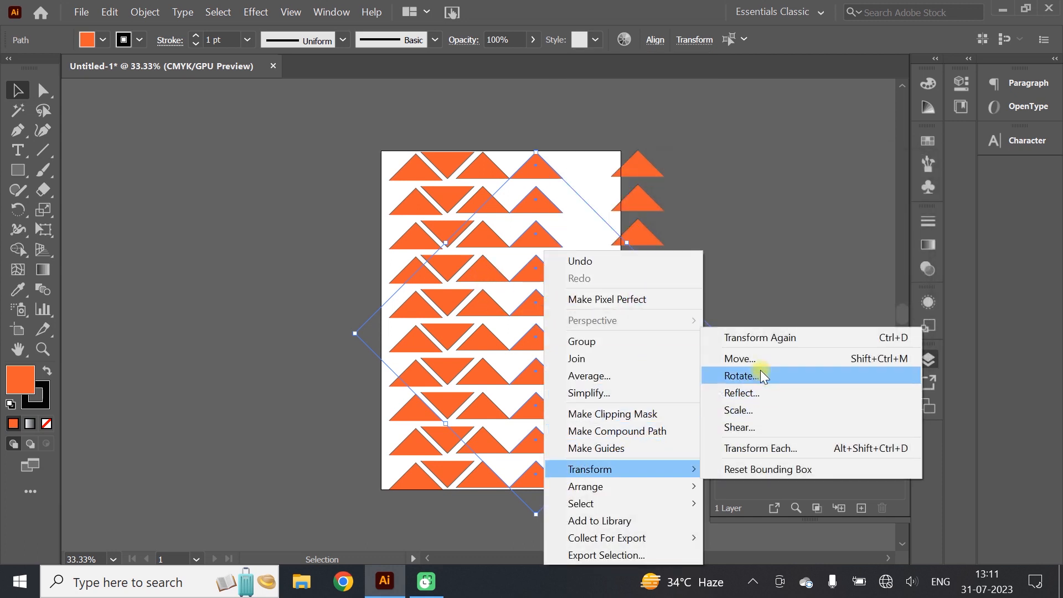
pyautogui.click(770, 391)
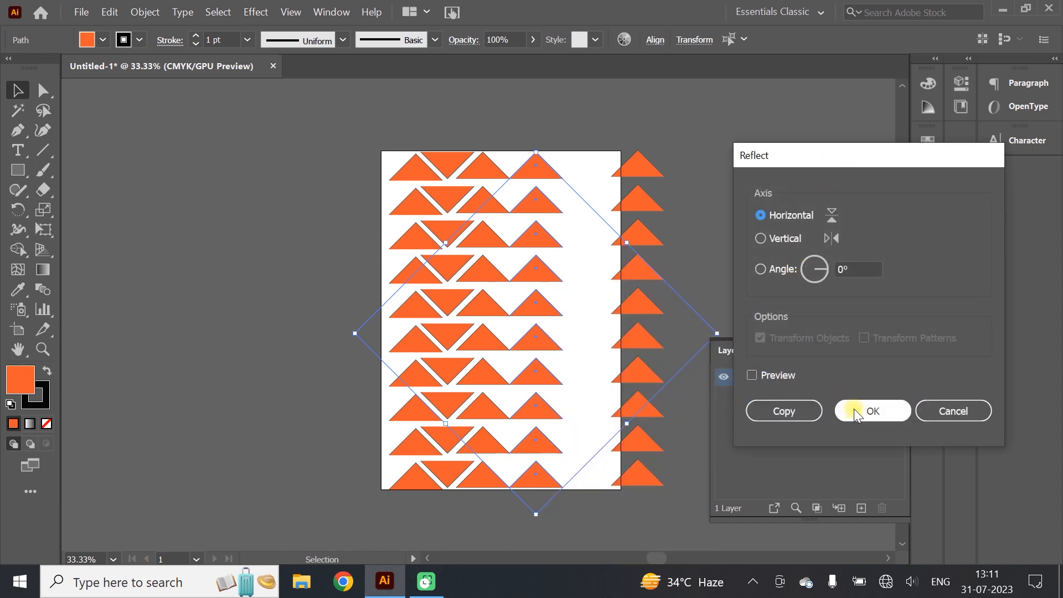
pyautogui.click(852, 409)
pyautogui.moveTo(548, 268); pyautogui.dragTo(508, 263)
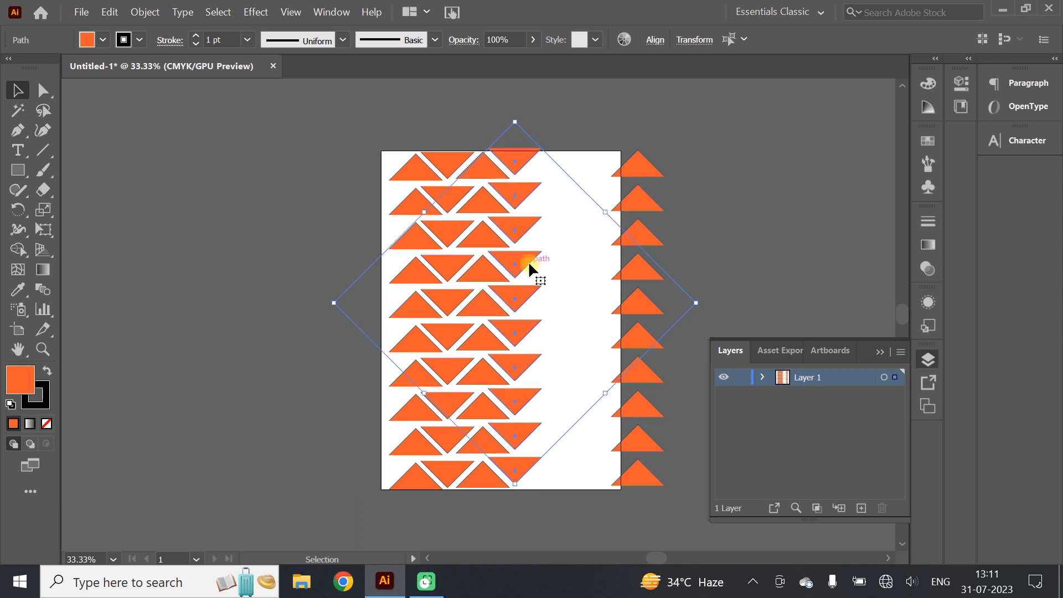
pyautogui.click(577, 143)
# Move the column at the page's edge against the fourth one as the fifth column, and duplicate it to the right.
pyautogui.moveTo(629, 201); pyautogui.dragTo(608, 495)
pyautogui.moveTo(620, 202); pyautogui.dragTo(553, 208)
pyautogui.click(700, 190)
pyautogui.moveTo(596, 157); pyautogui.dragTo(539, 447)
pyautogui.moveTo(557, 490); pyautogui.dragTo(557, 491)
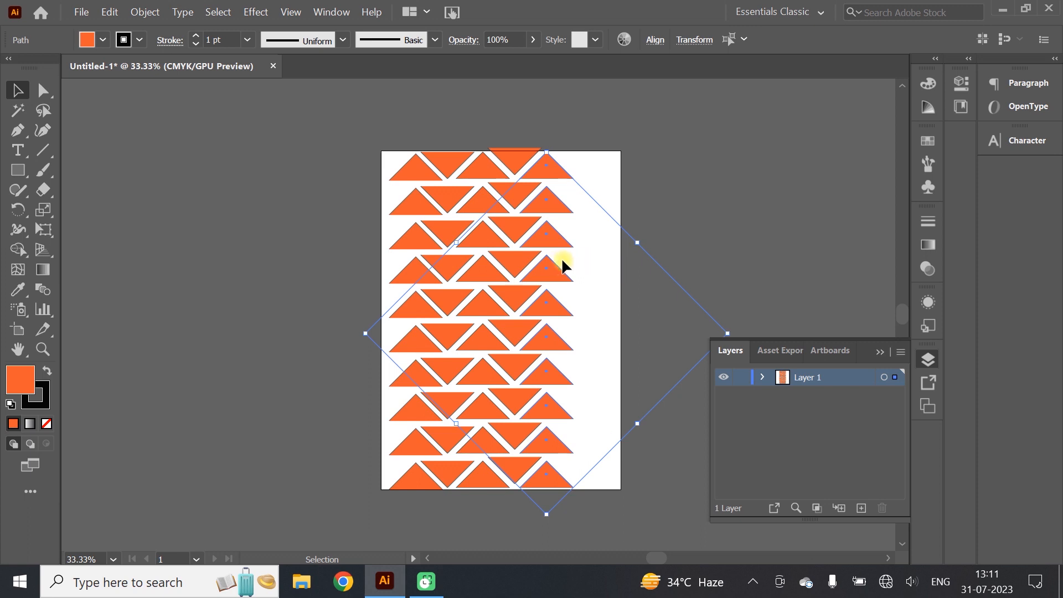
pyautogui.moveTo(589, 256); pyautogui.dragTo(612, 245)
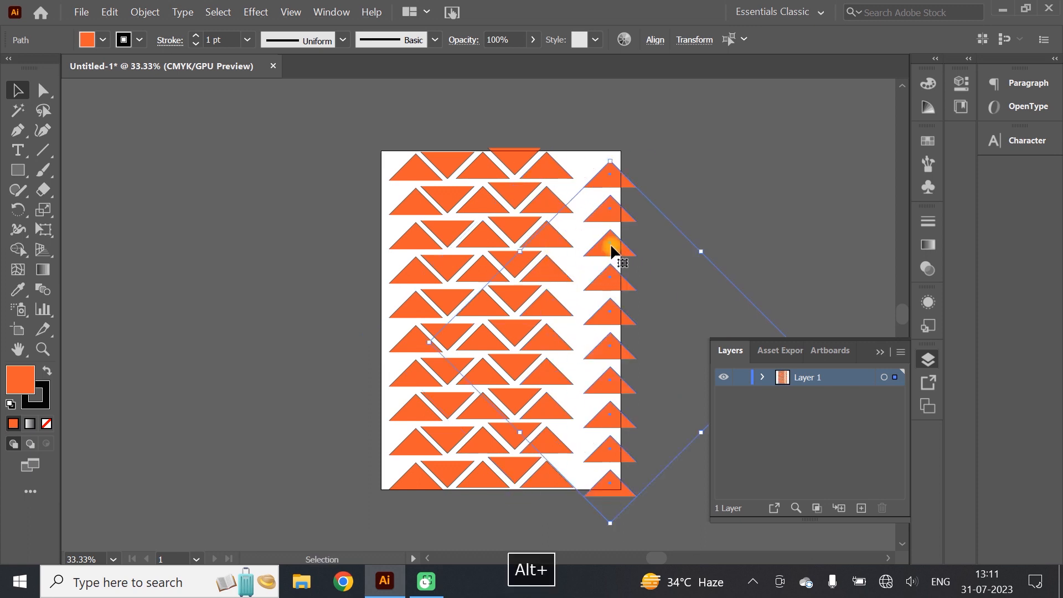
# Reflect the last copied column across the horizontal axis and fit it against the fifth column to complete the pattern.
pyautogui.rightClick(612, 245)
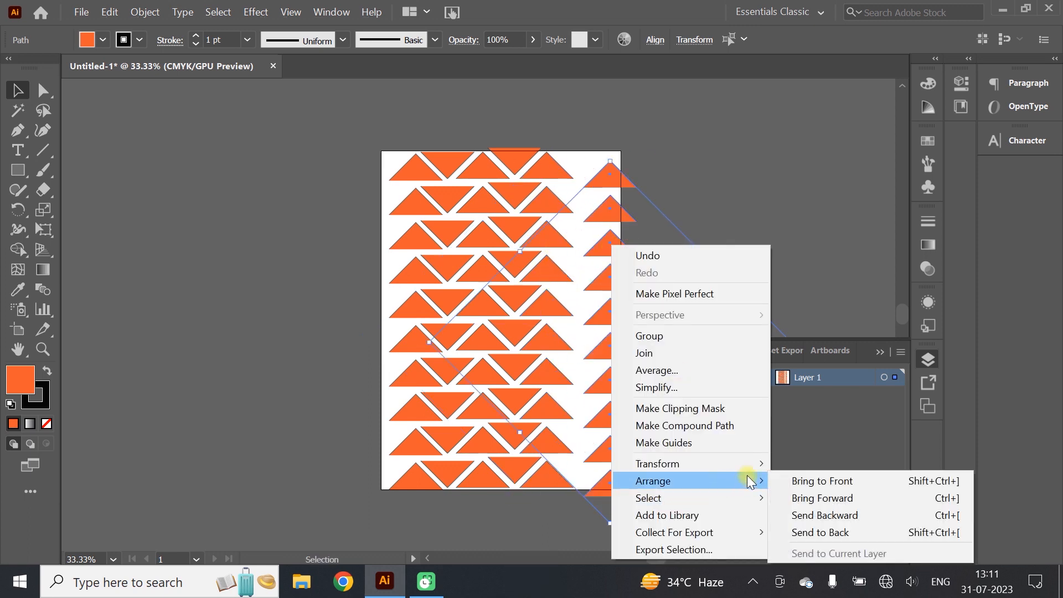
pyautogui.moveTo(746, 468)
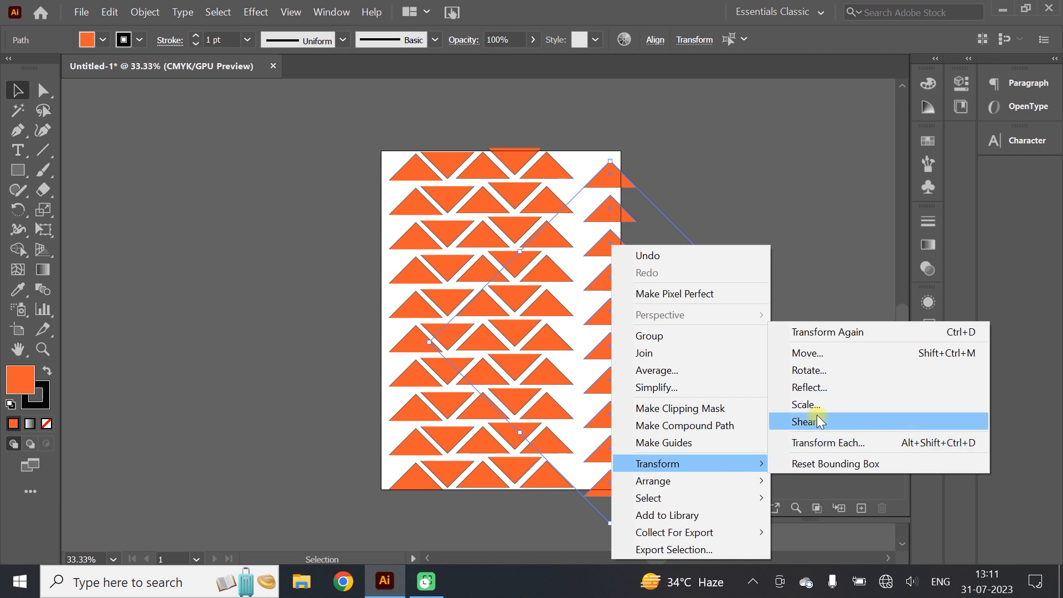
pyautogui.click(836, 387)
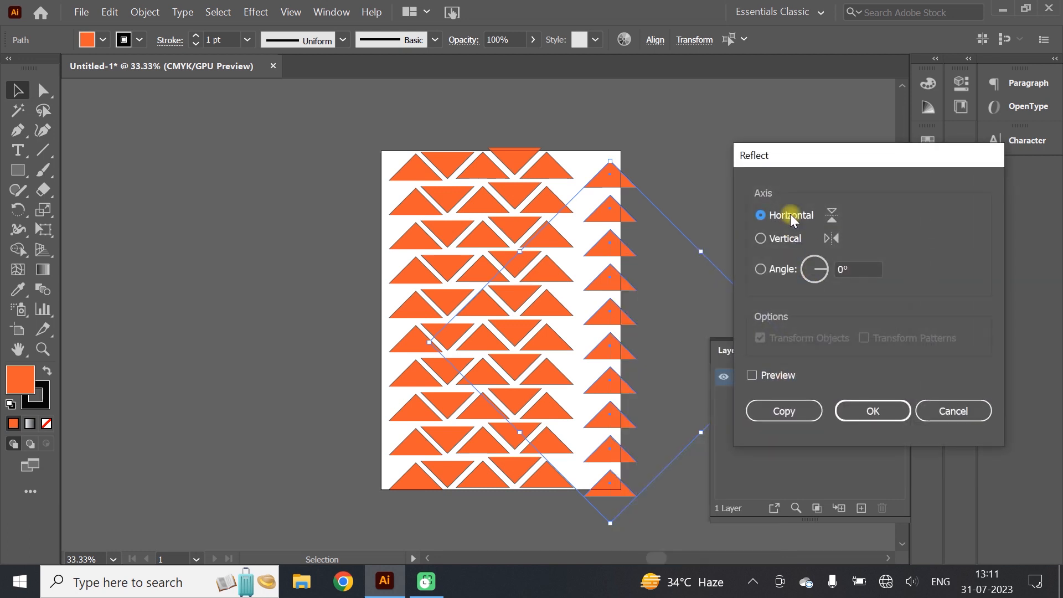
pyautogui.click(874, 409)
pyautogui.moveTo(601, 243); pyautogui.dragTo(569, 229)
pyautogui.click(800, 308)
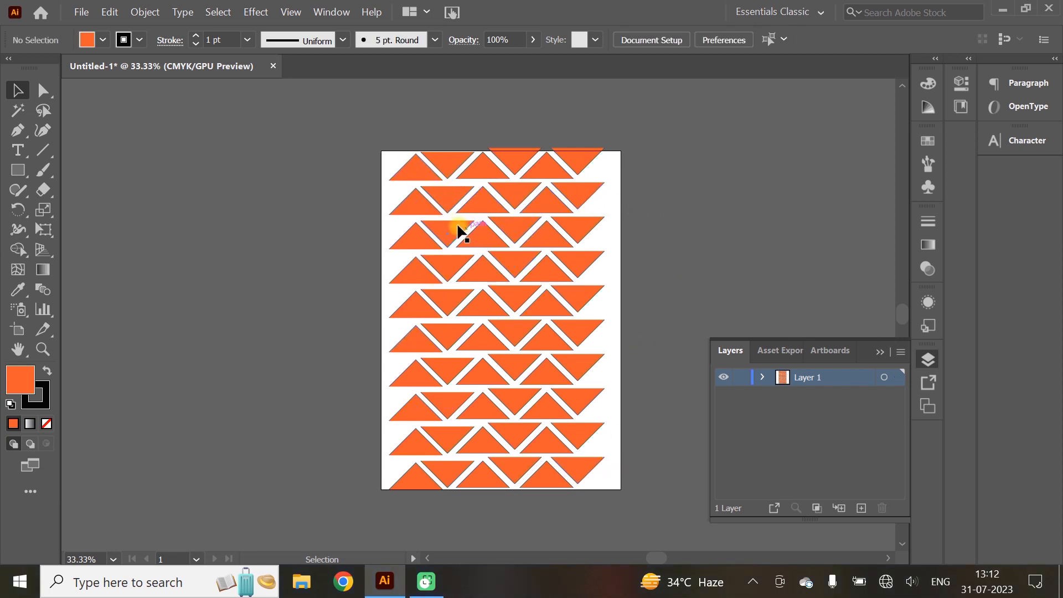
pyautogui.click(469, 441)
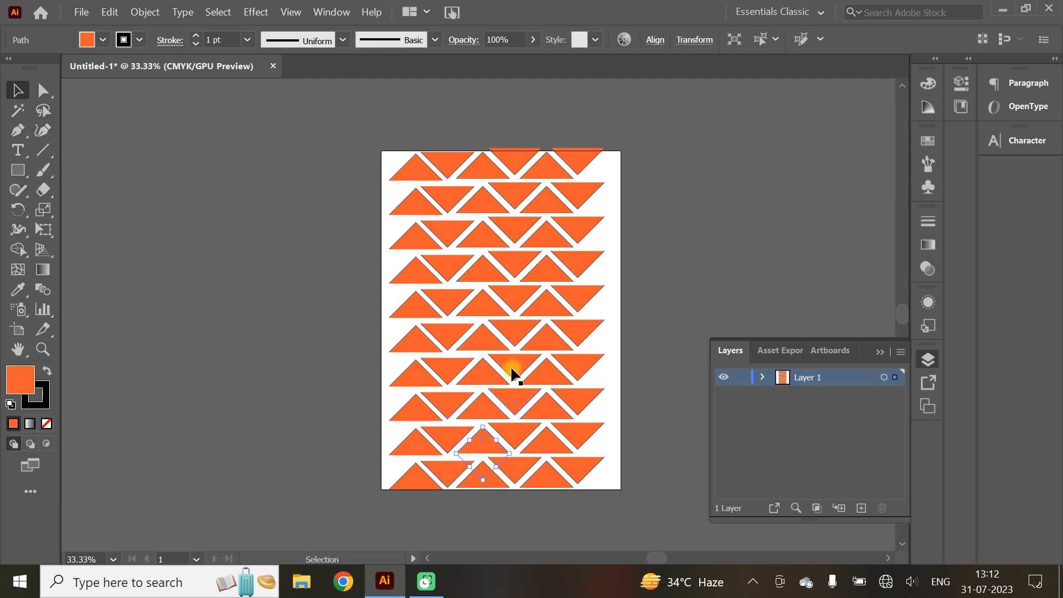
pyautogui.click(510, 330)
pyautogui.click(542, 204)
# Fill four triangles blue (second column rows 2 and 7, fourth column row 4, fifth column row 9), deselect them, and collapse the Layers panel.
pyautogui.click(454, 200)
pyautogui.keyDown('shift'); pyautogui.click(513, 263); pyautogui.keyUp('shift')
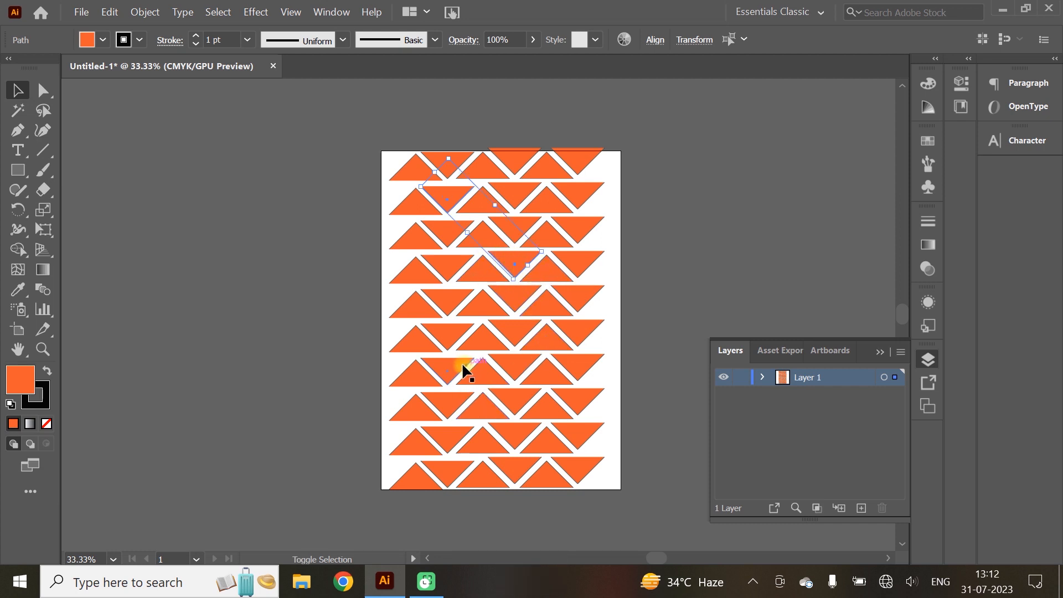
pyautogui.keyDown('shift'); pyautogui.click(451, 372); pyautogui.keyUp('shift')
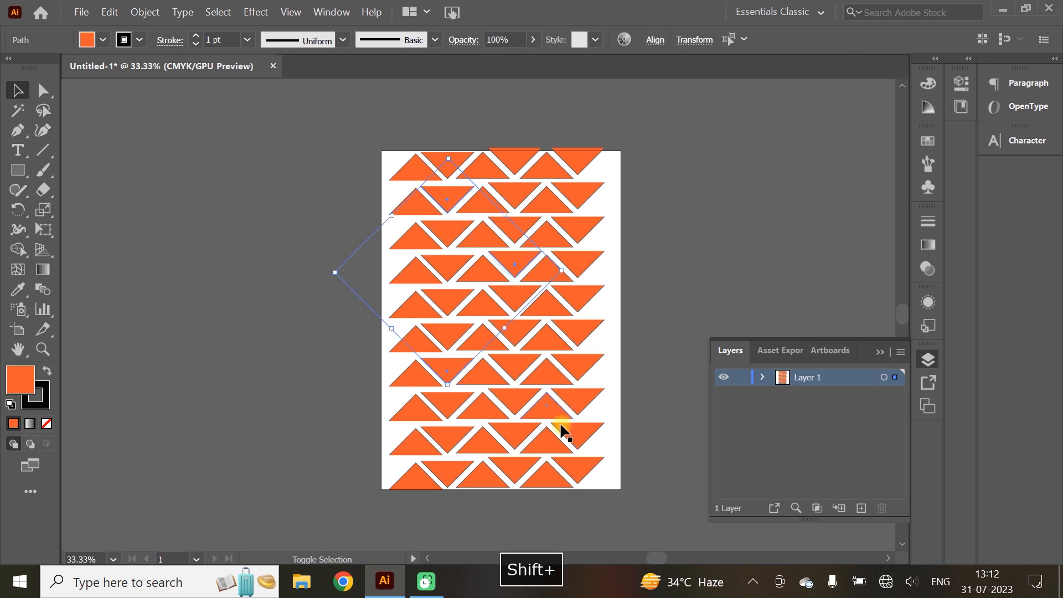
pyautogui.keyDown('shift'); pyautogui.click(547, 432); pyautogui.keyUp('shift')
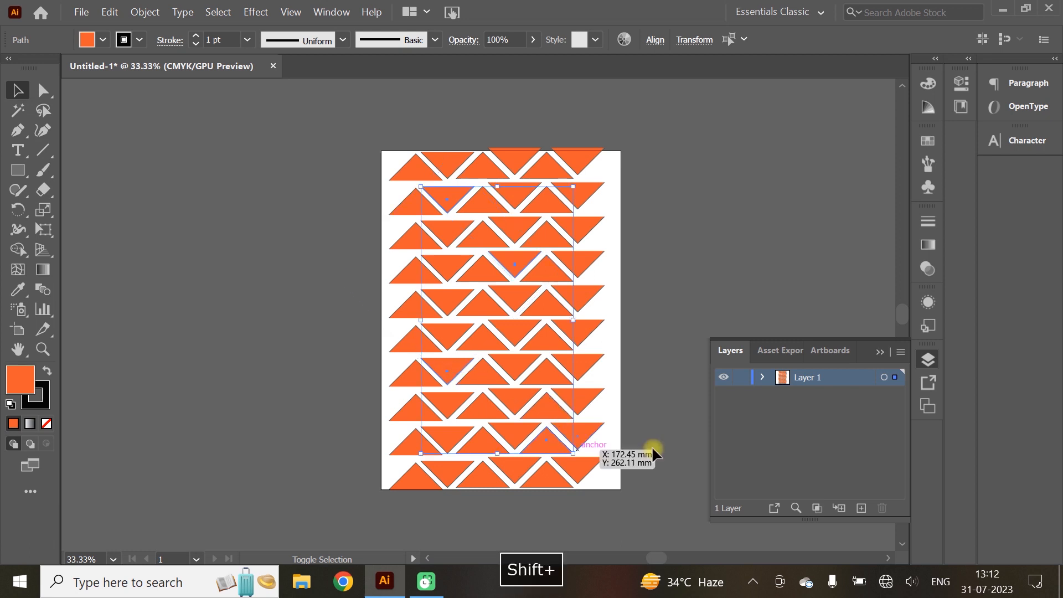
pyautogui.click(100, 40)
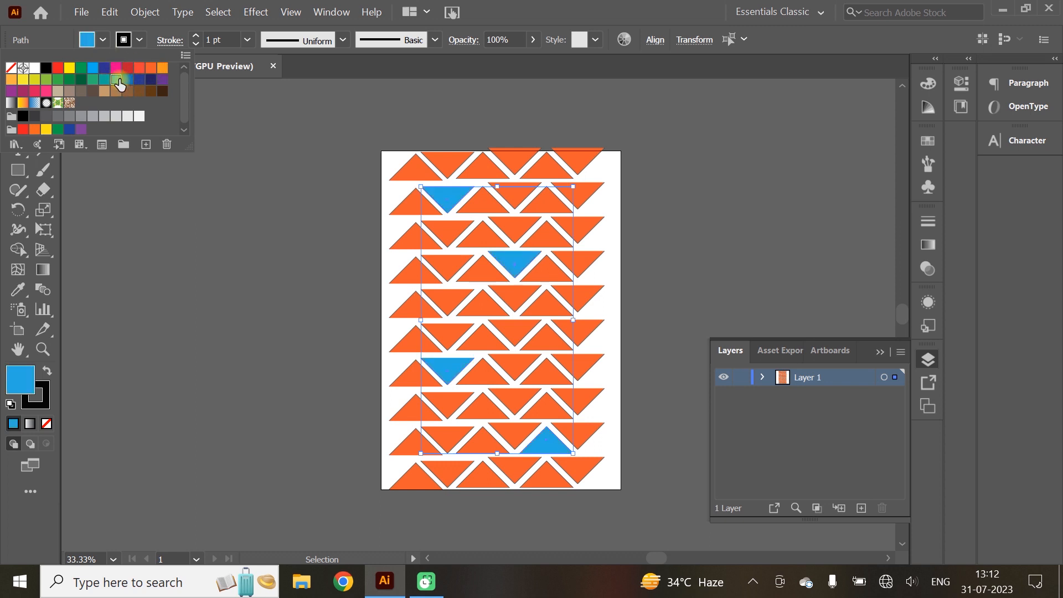
pyautogui.click(820, 212)
pyautogui.click(786, 280)
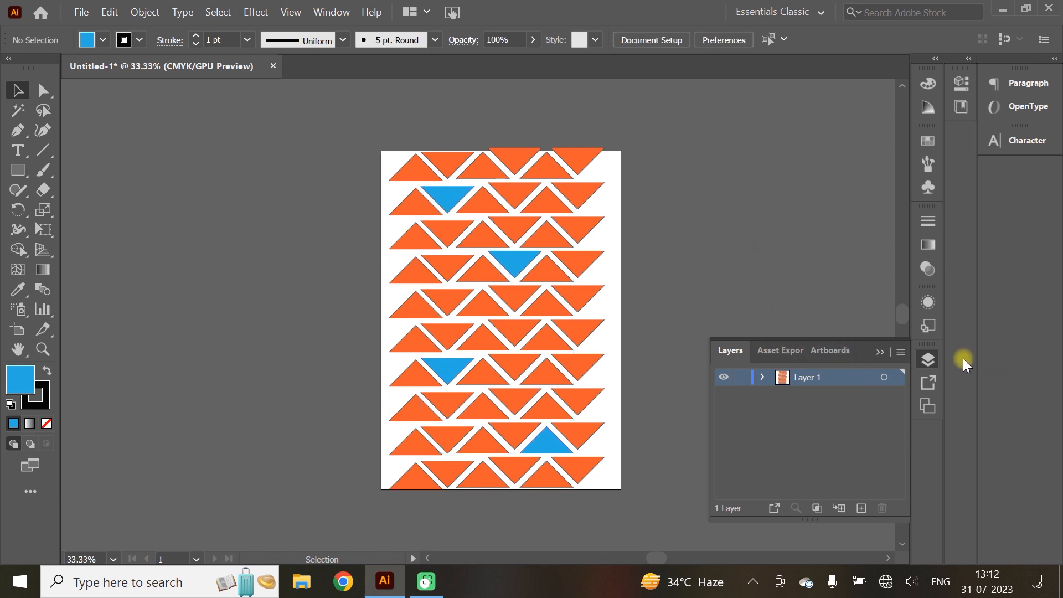
pyautogui.click(880, 354)
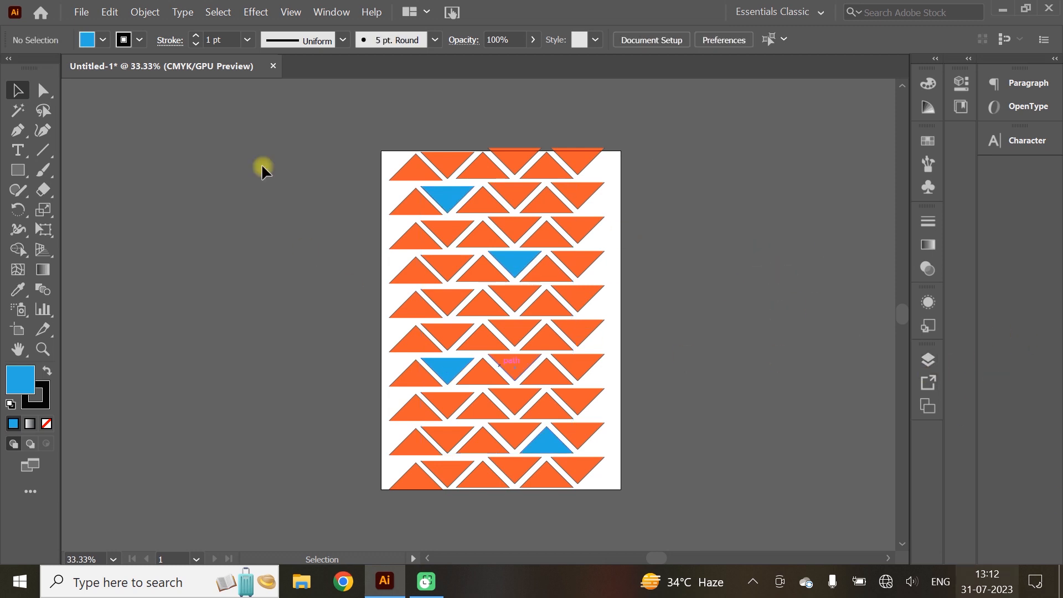